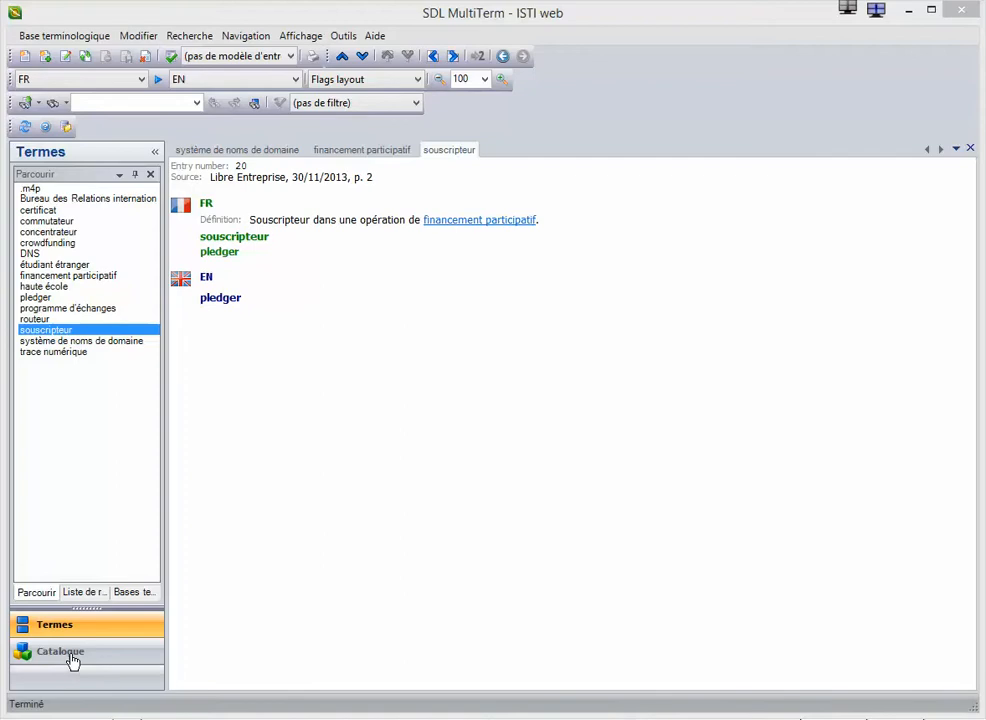
Open the ISTI web termbase definition from the catalogue for modification and advance the wizard to the index fields
click(71, 657)
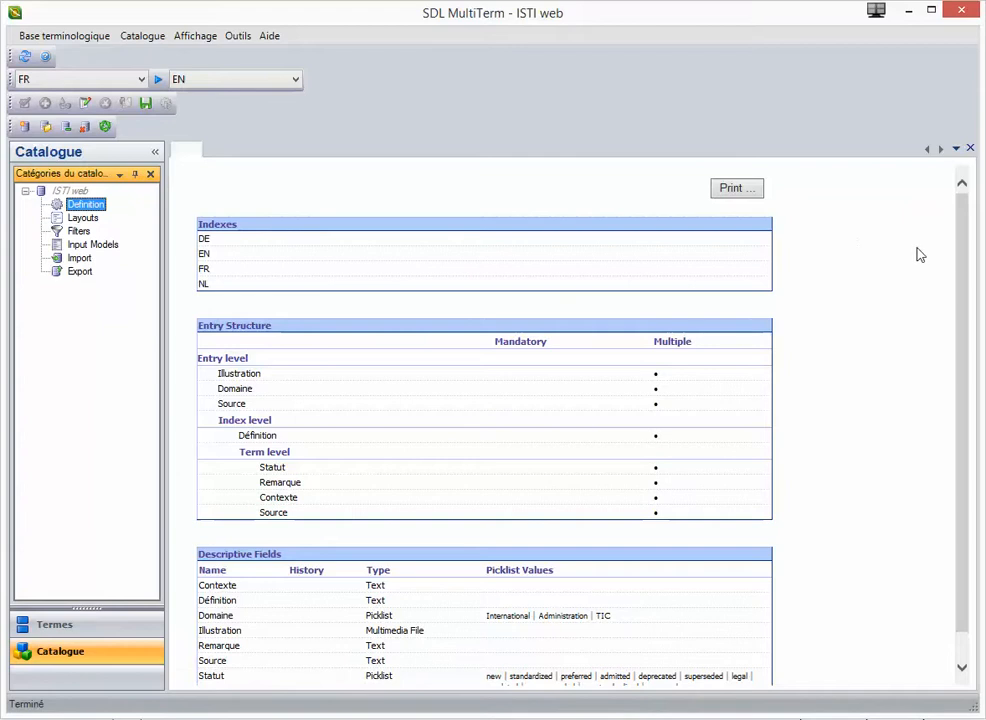
drag(960, 253, 962, 326)
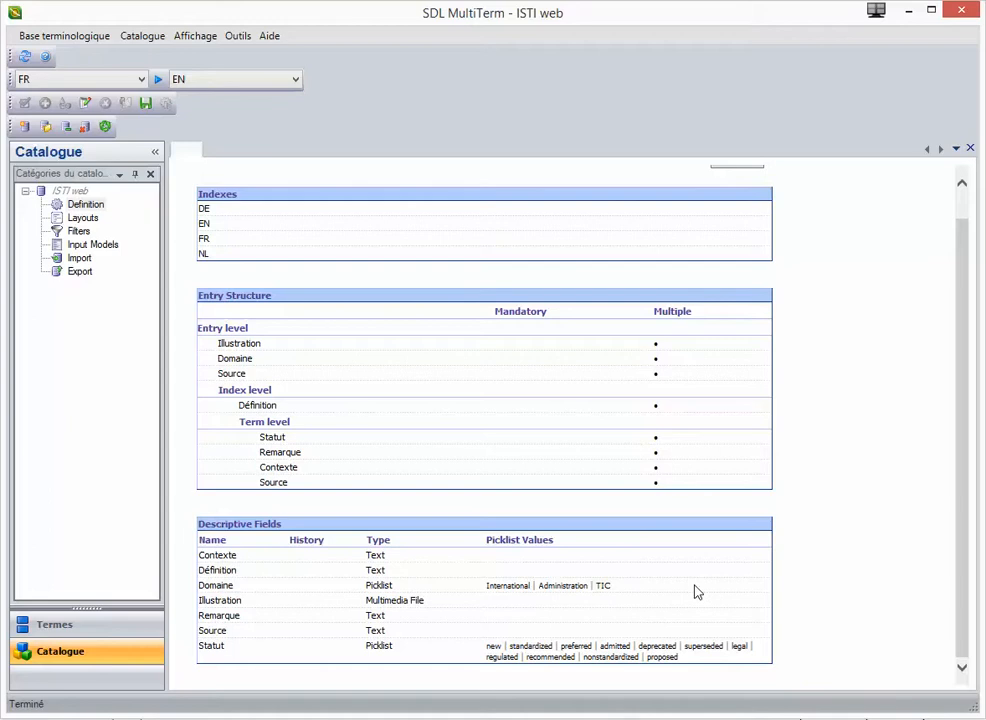
right_click(88, 206)
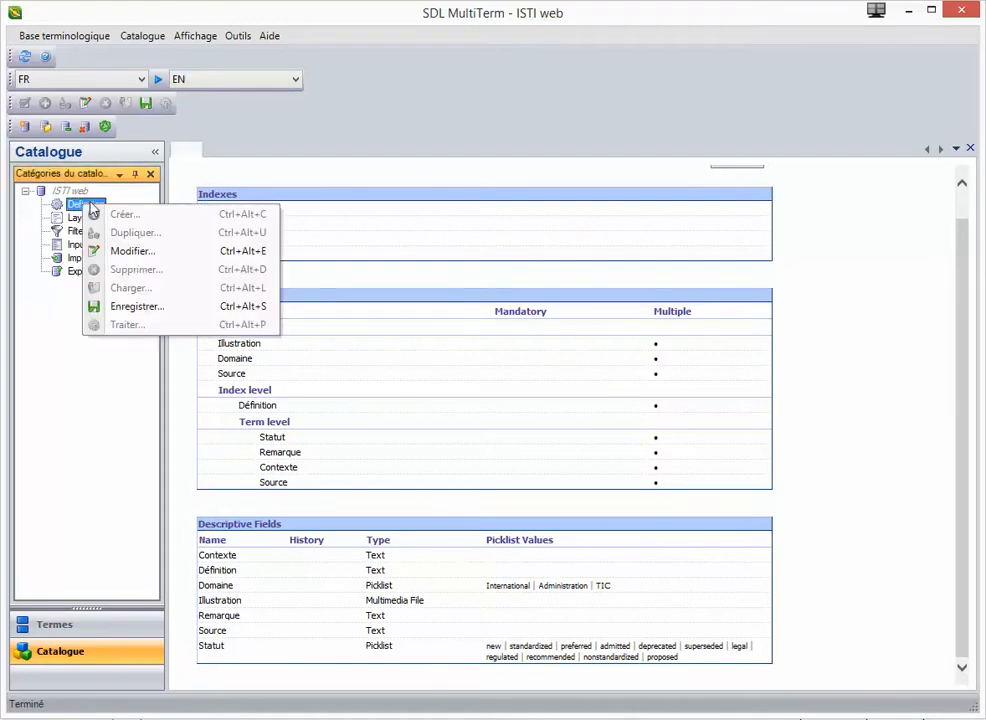
click(125, 253)
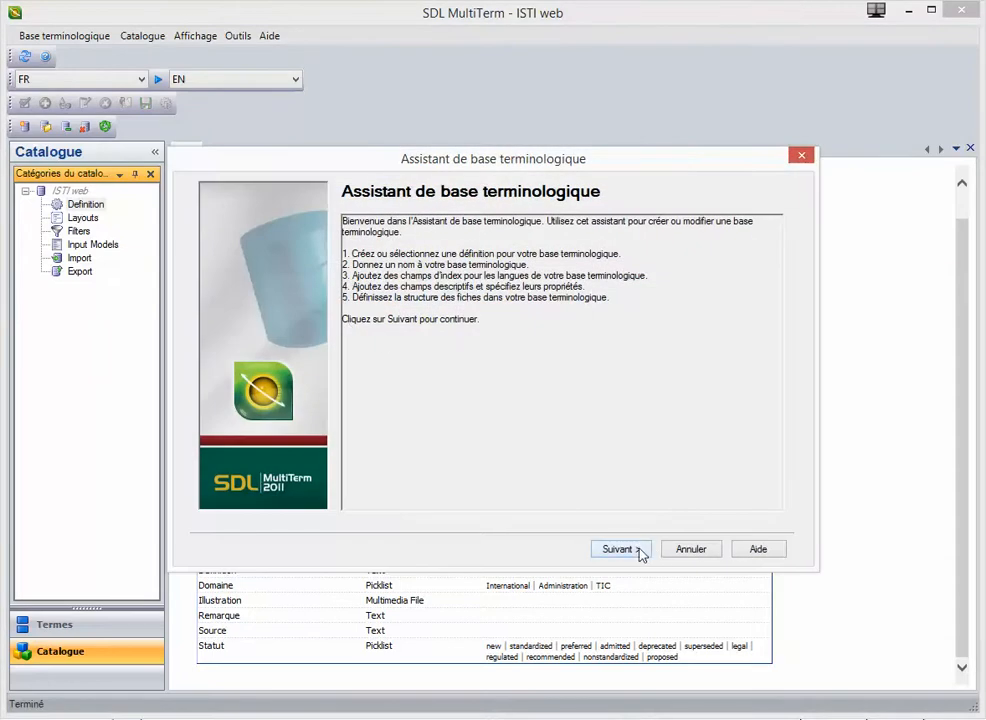
click(638, 550)
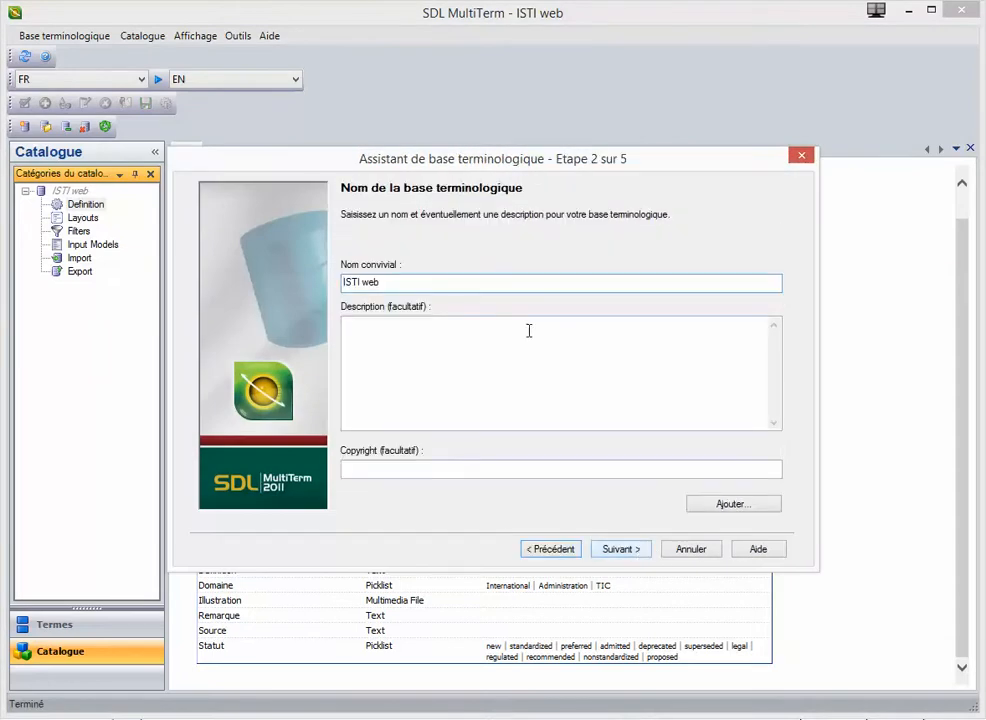
click(620, 549)
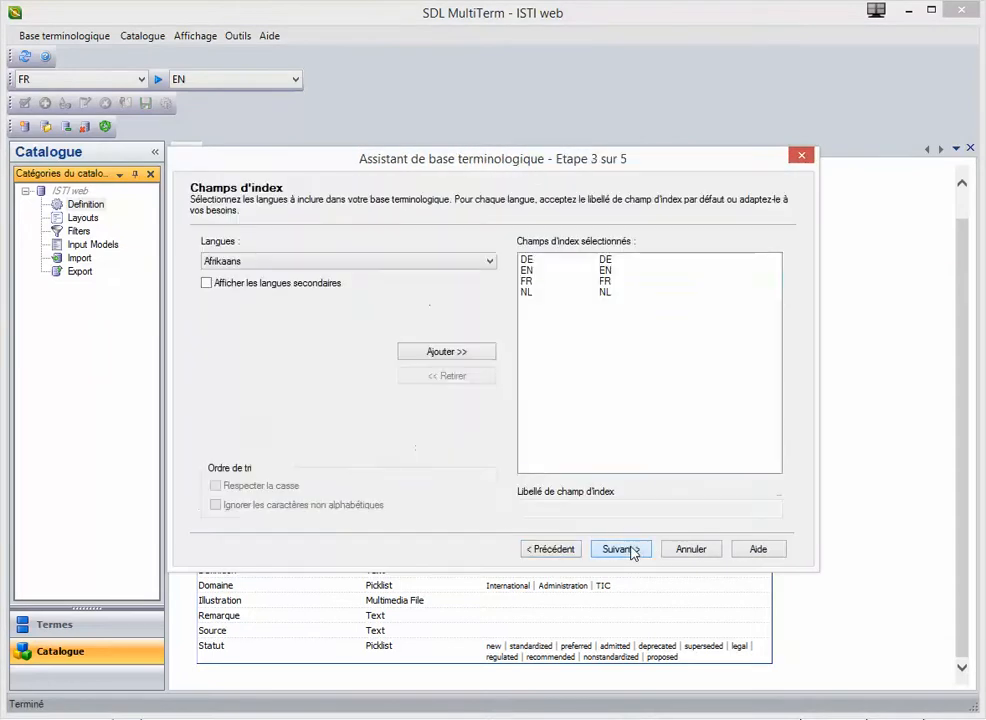
Add Spanish to the termbase's selected index fields
click(405, 264)
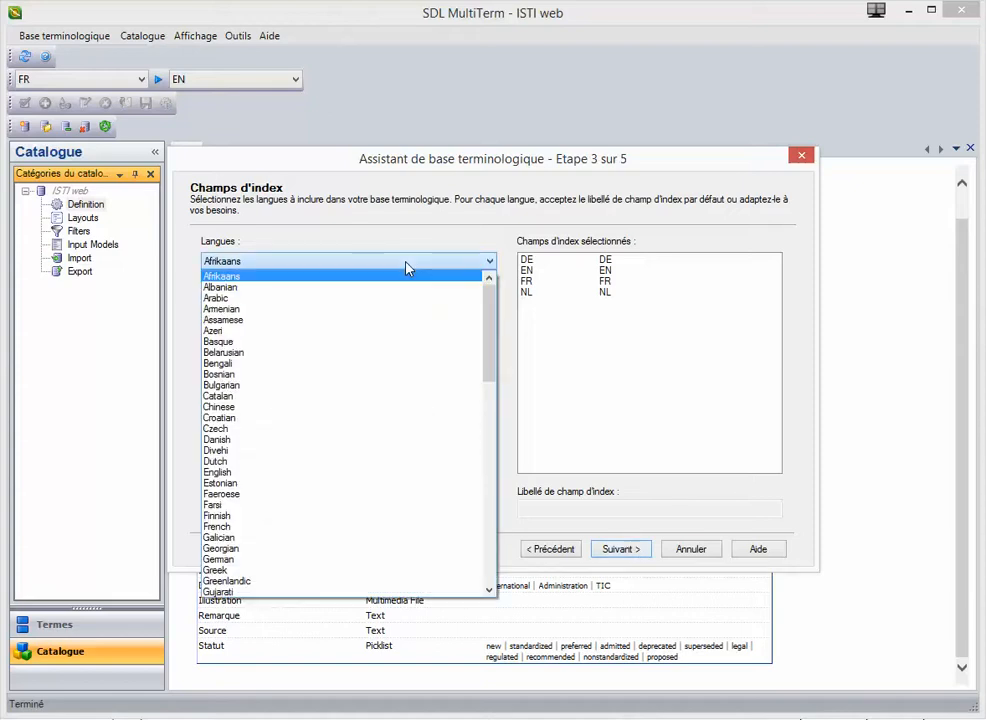
key(s)
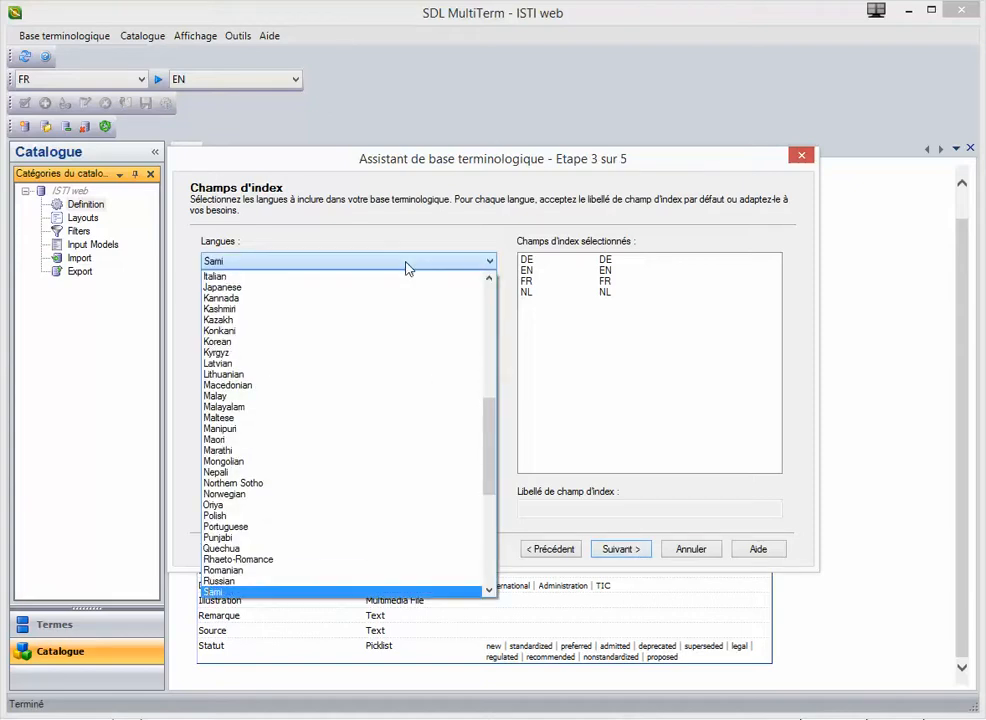
key(p)
key(Return)
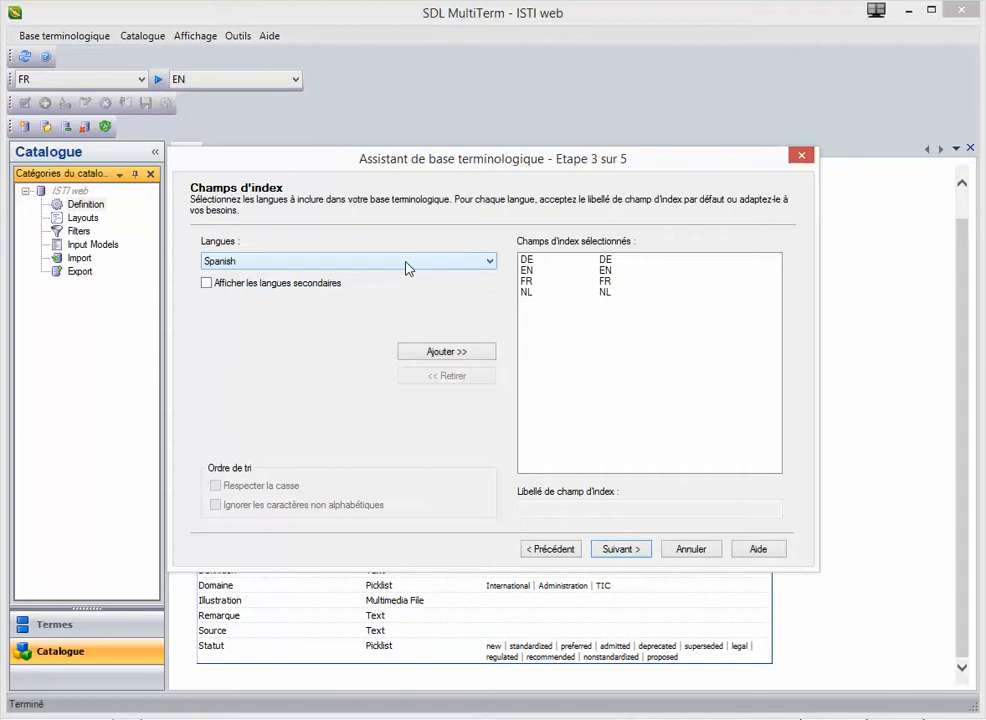
click(446, 353)
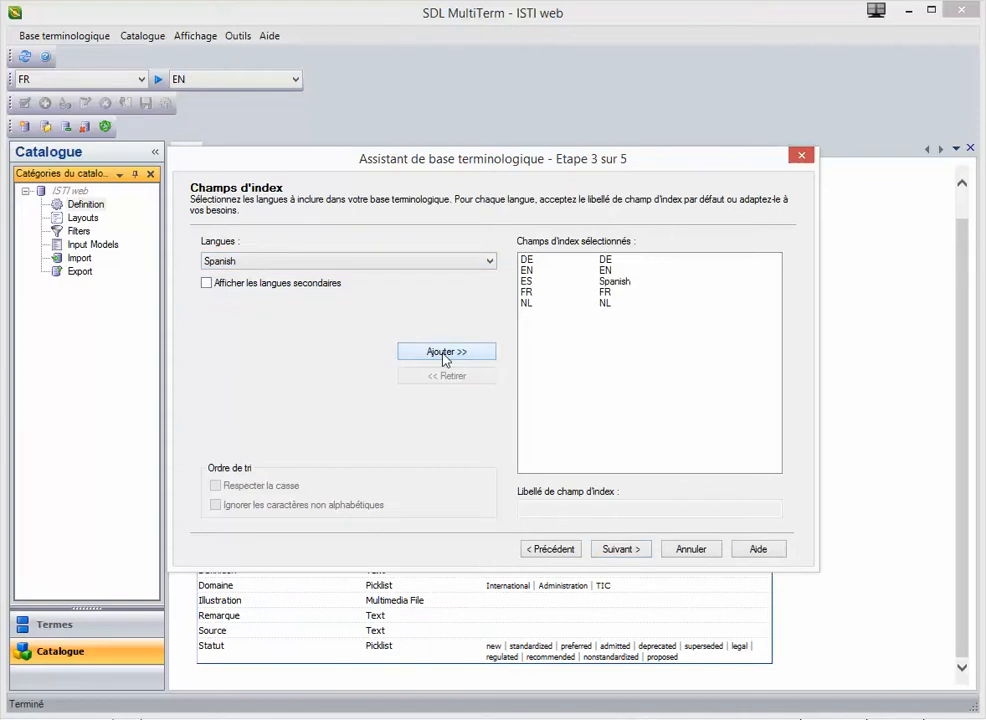
Change the Spanish index field's label to ES and continue to the descriptive fields
click(622, 283)
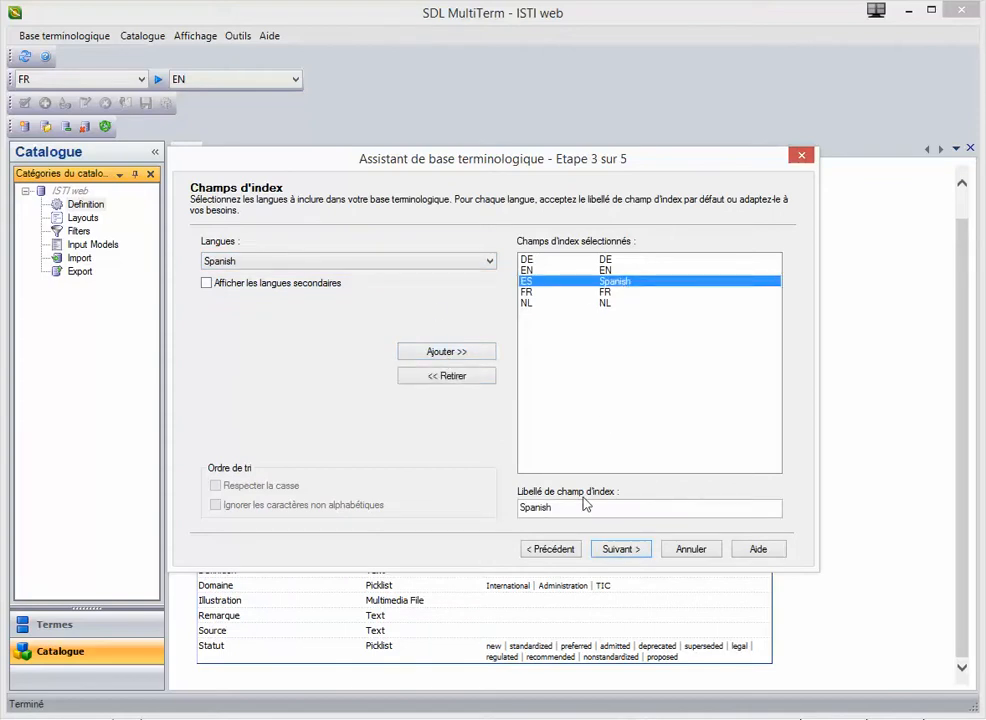
drag(582, 509, 425, 509)
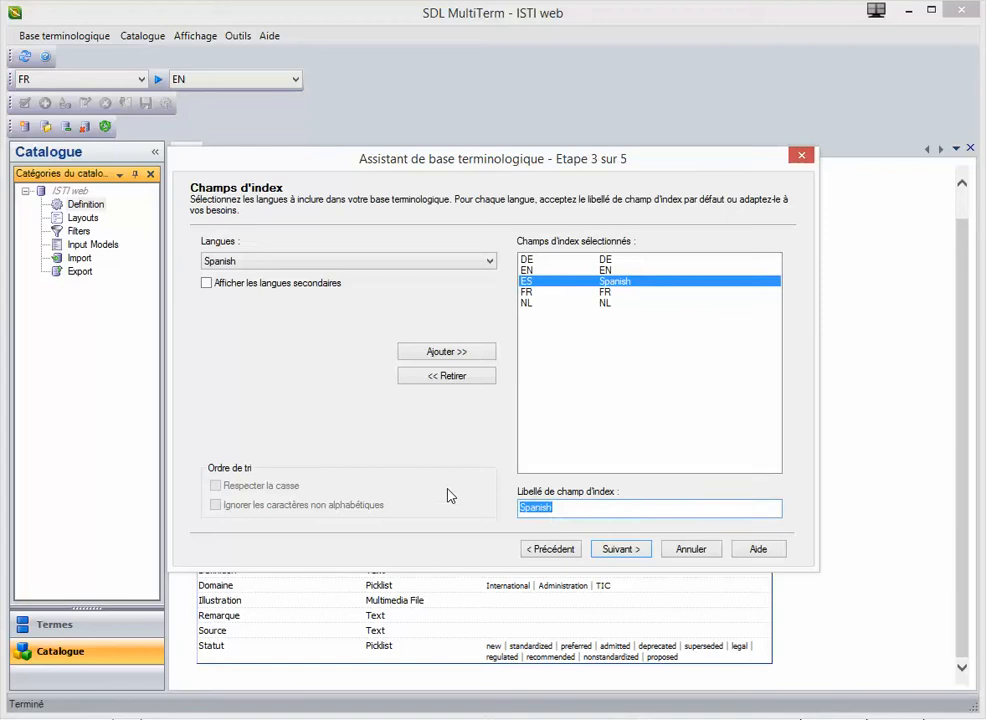
text(ES)
key(Return)
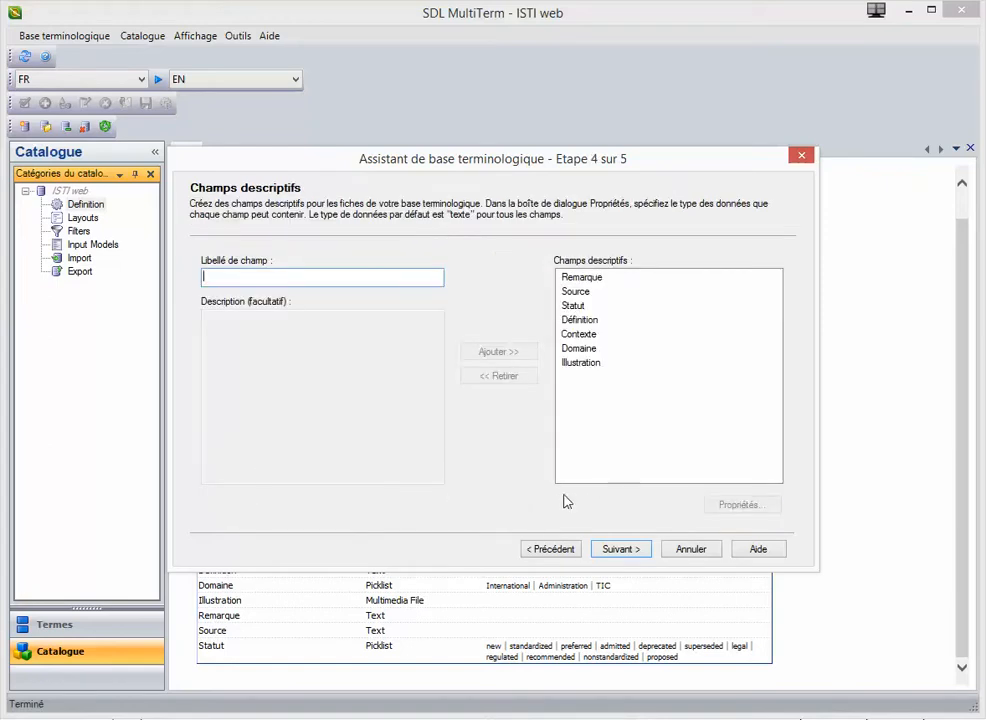
click(572, 553)
click(622, 549)
Create a descriptive field named Grammaire and set its data type to Liste
text(Grammaire)
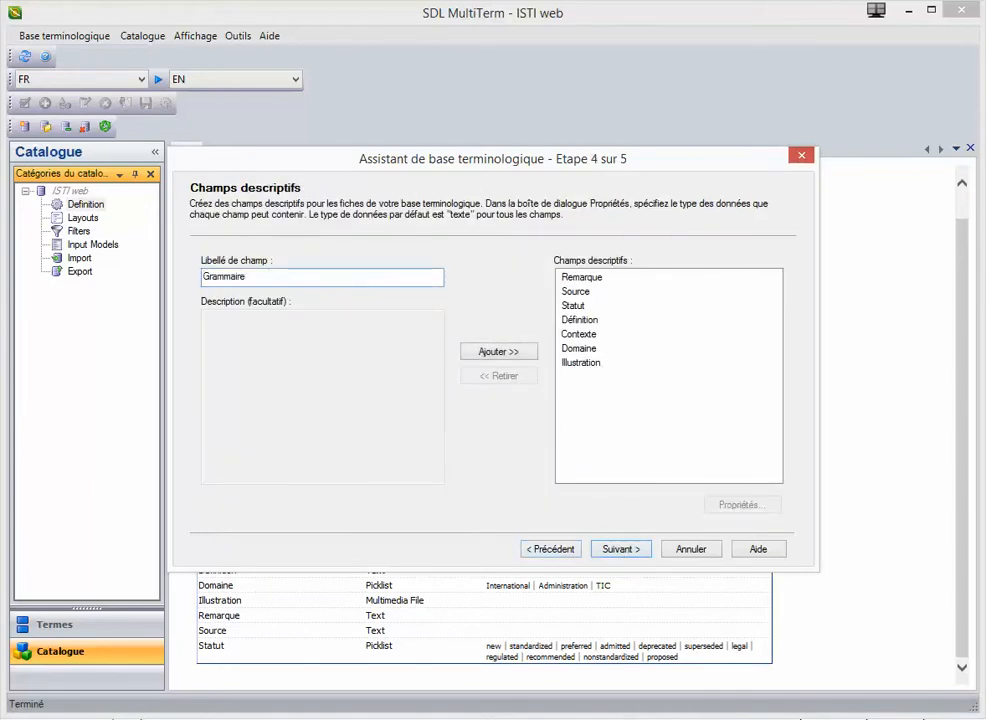
click(494, 356)
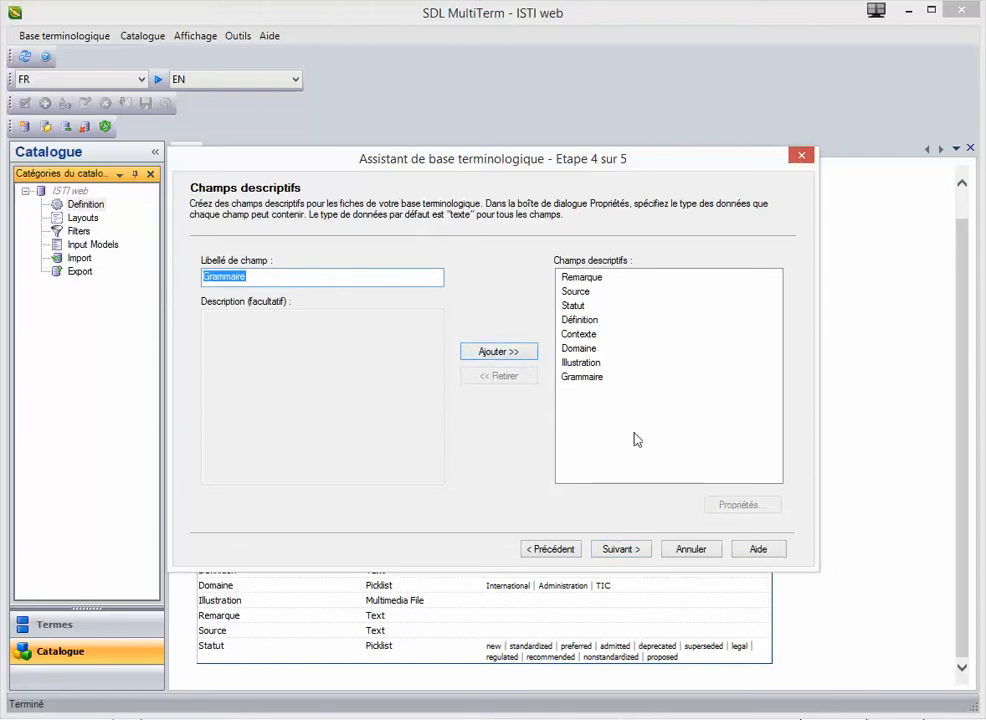
click(601, 379)
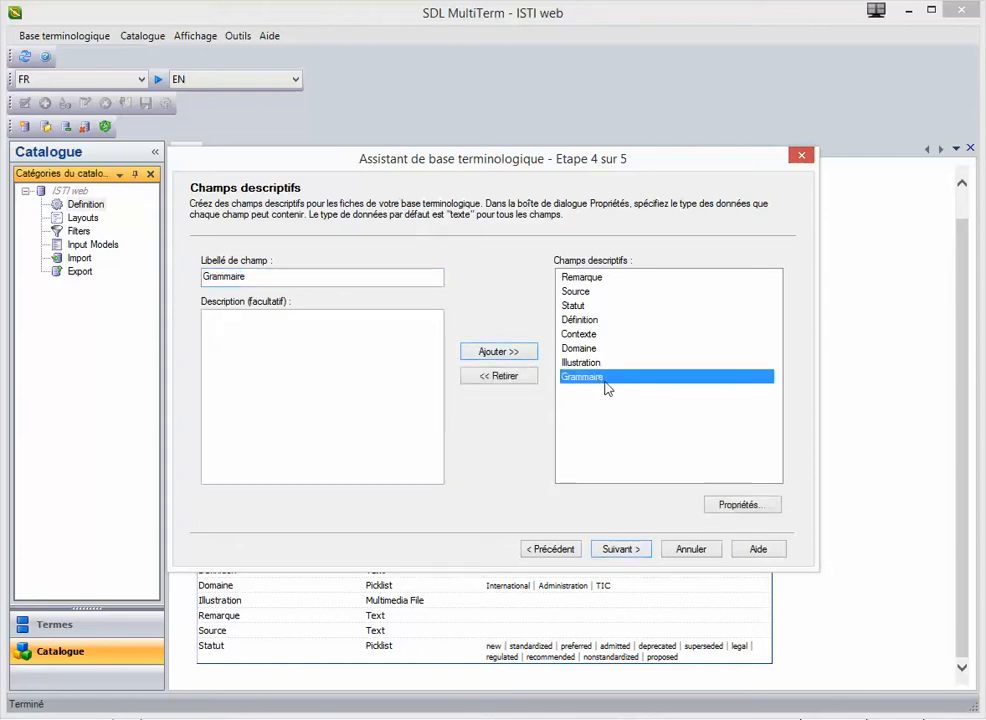
click(742, 505)
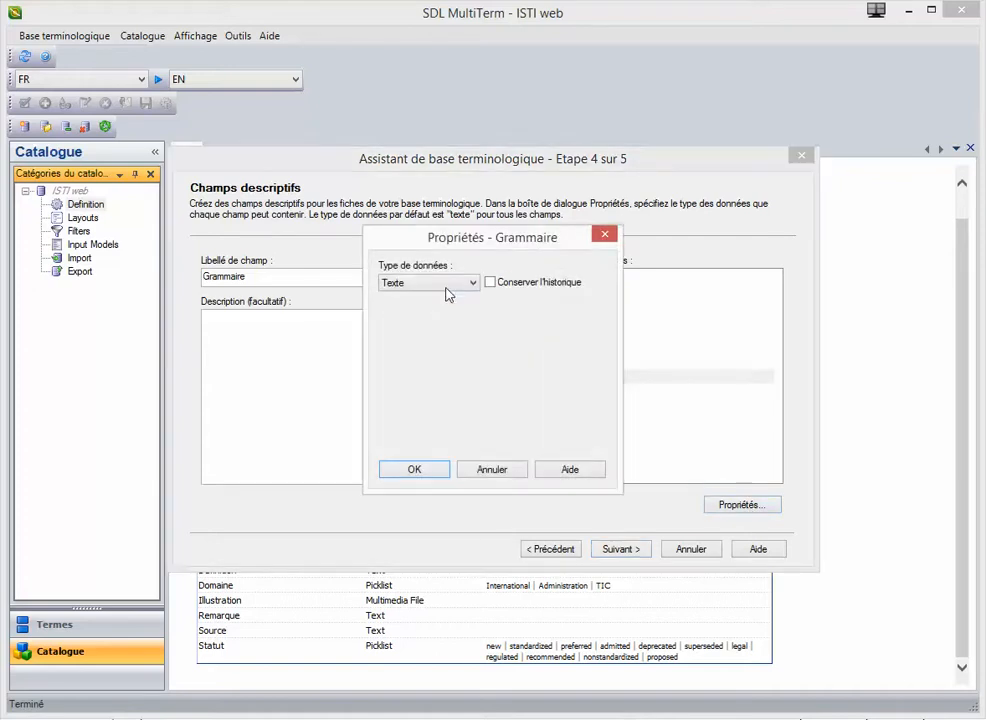
click(447, 283)
click(407, 346)
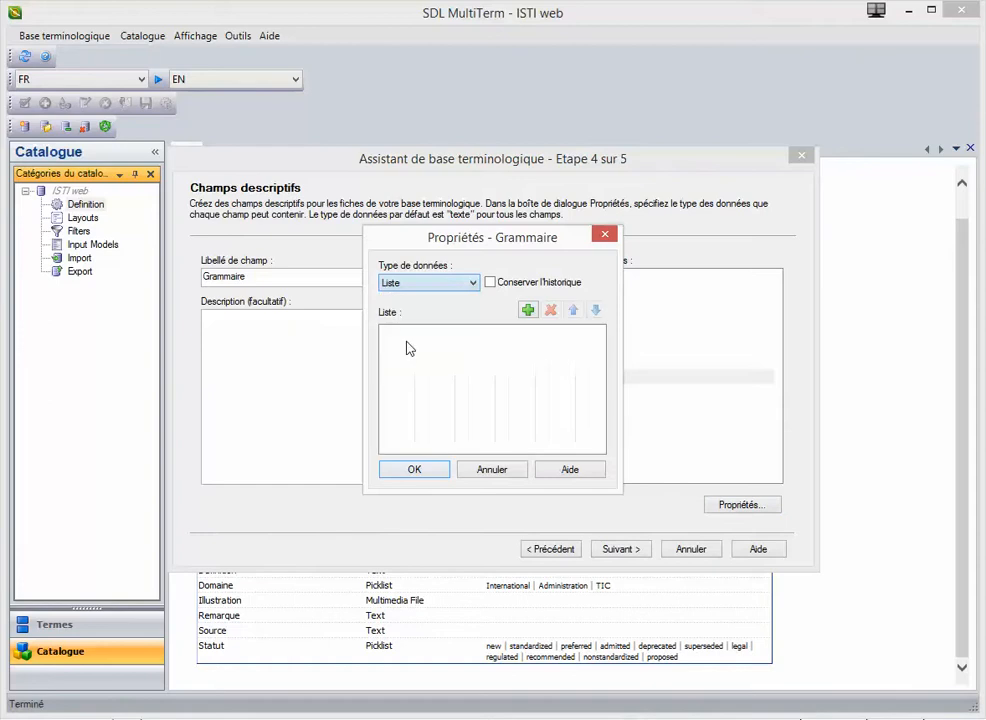
Add the values NM, NF and NN to the Grammaire field's picklist
click(528, 310)
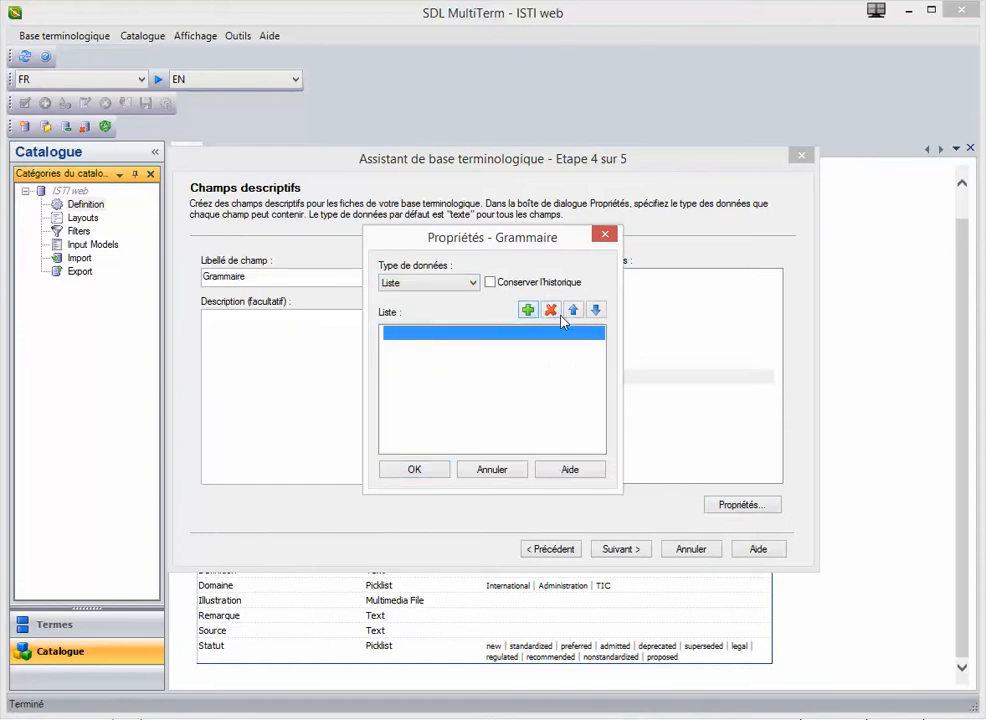
click(498, 336)
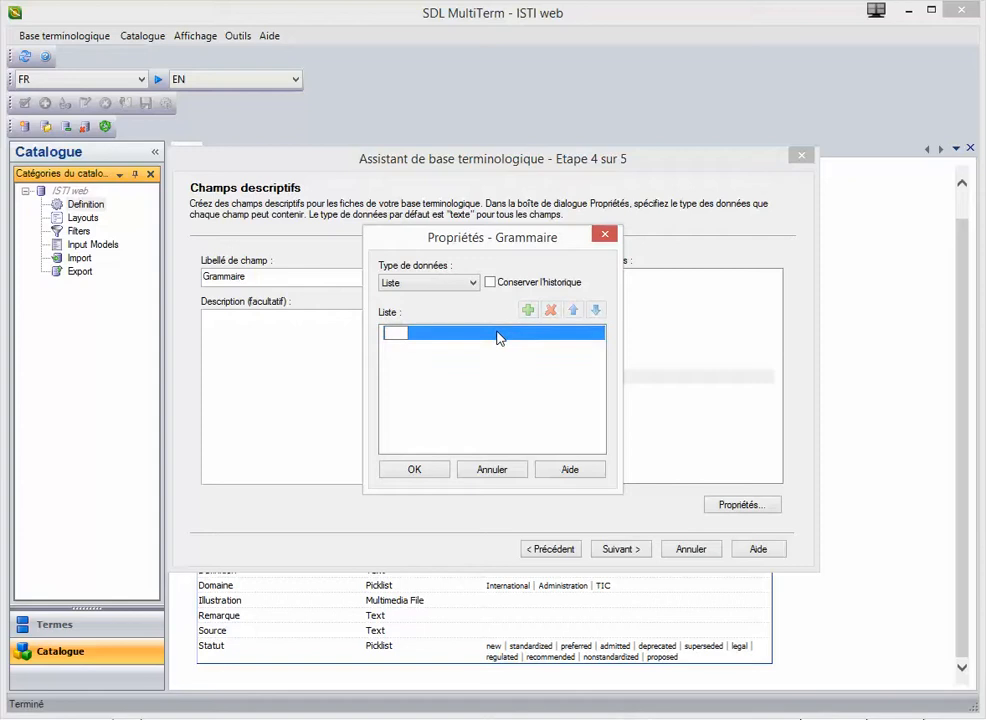
text(NM)
key(Return)
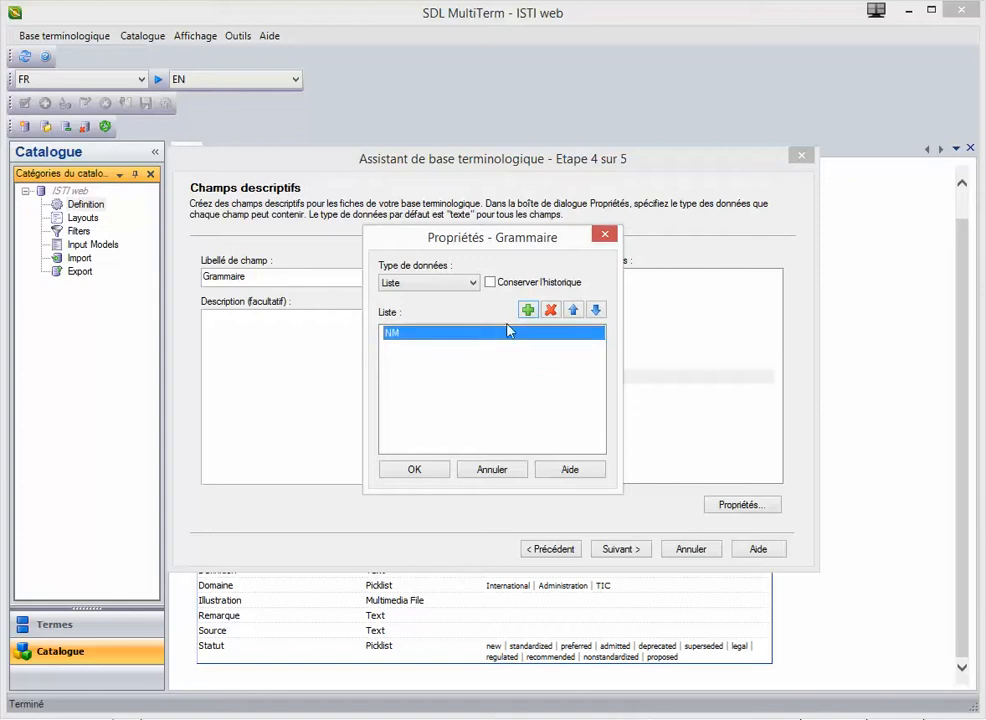
click(528, 310)
text(N)
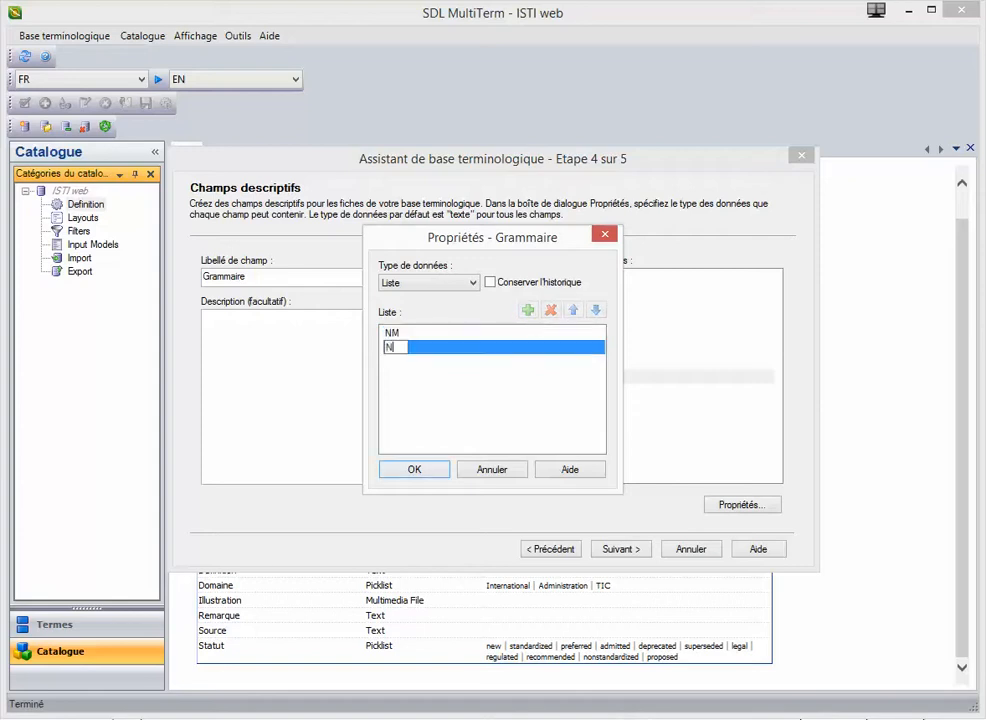
text(F)
key(Return)
click(528, 310)
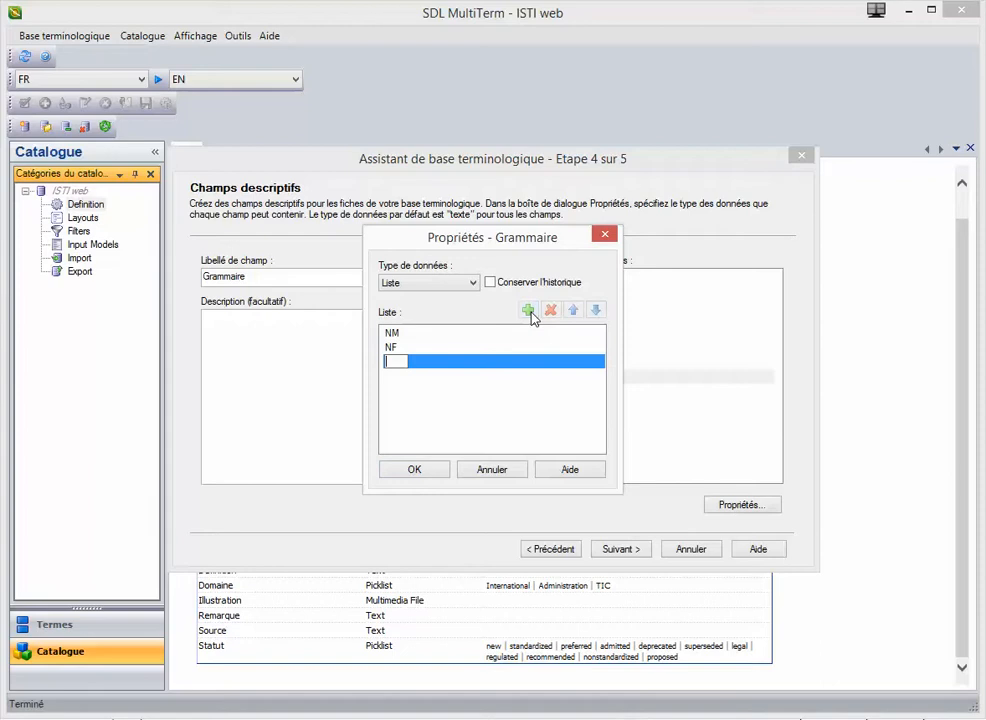
text(NN)
key(Return)
Add the values Adj, Vb and Expr to the Grammaire picklist and accept the field's properties
click(528, 310)
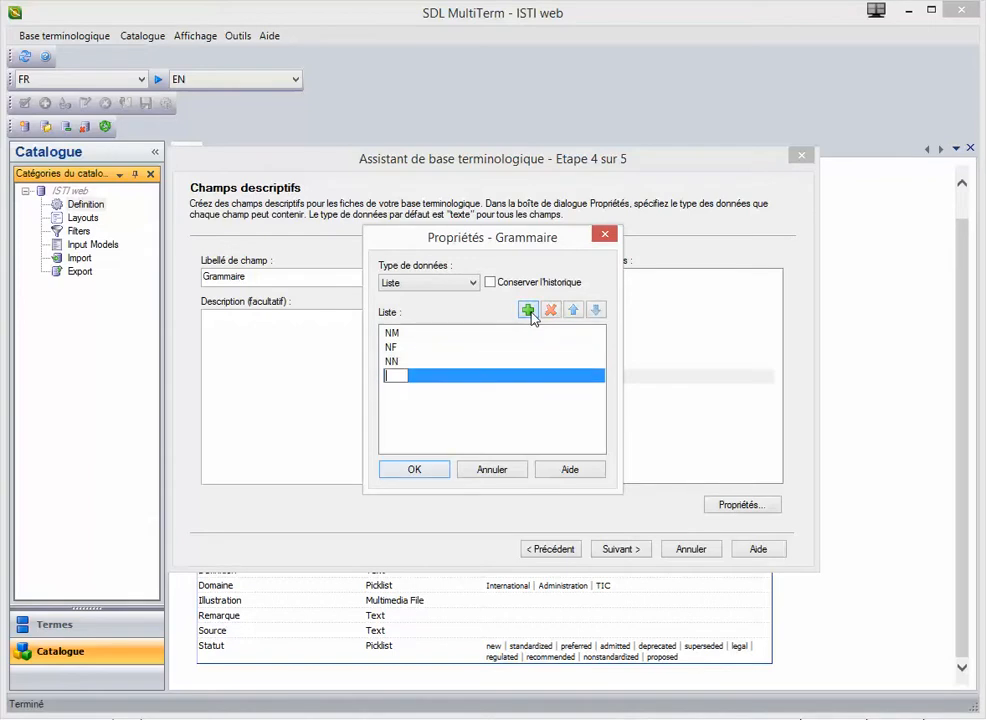
text(Adj)
key(Return)
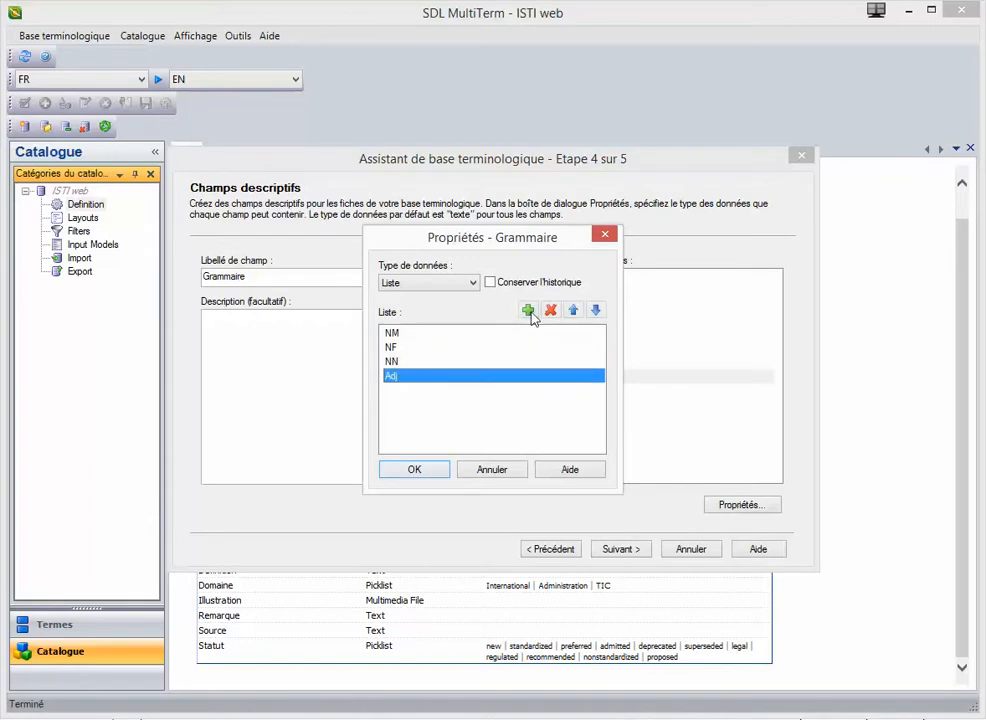
click(528, 310)
text(Vb)
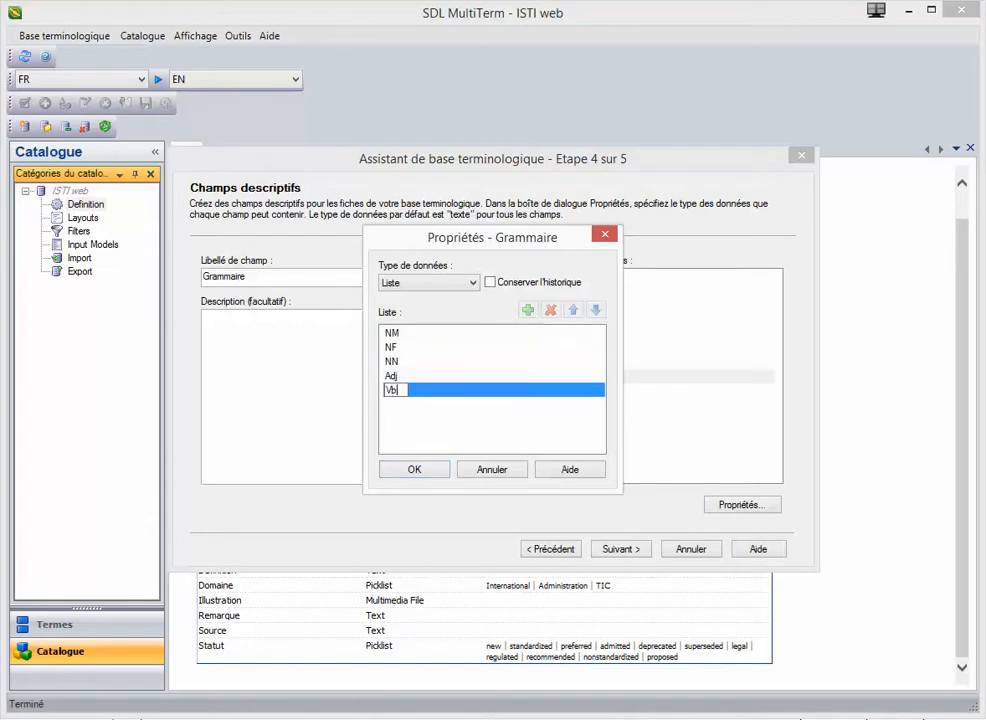
key(Return)
click(530, 313)
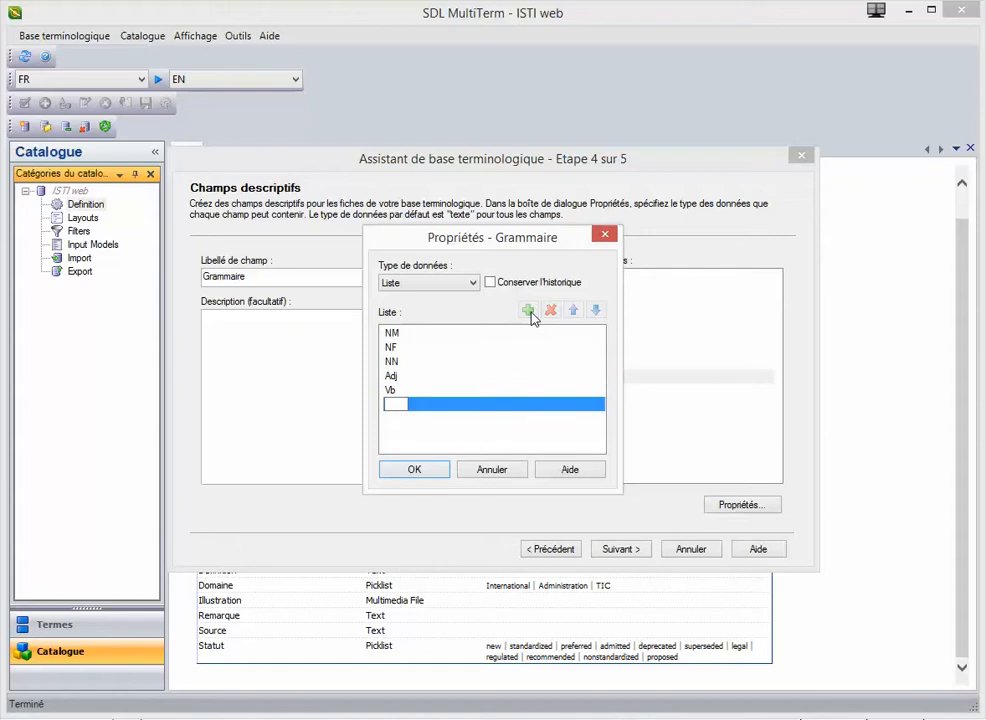
text(Expr)
key(Return)
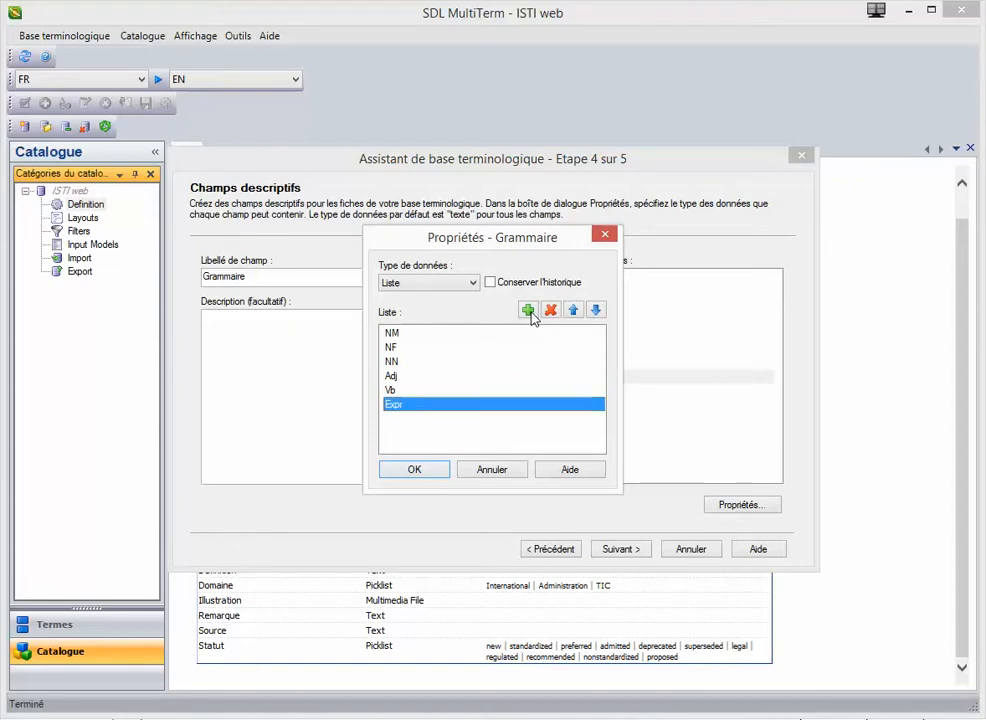
click(414, 470)
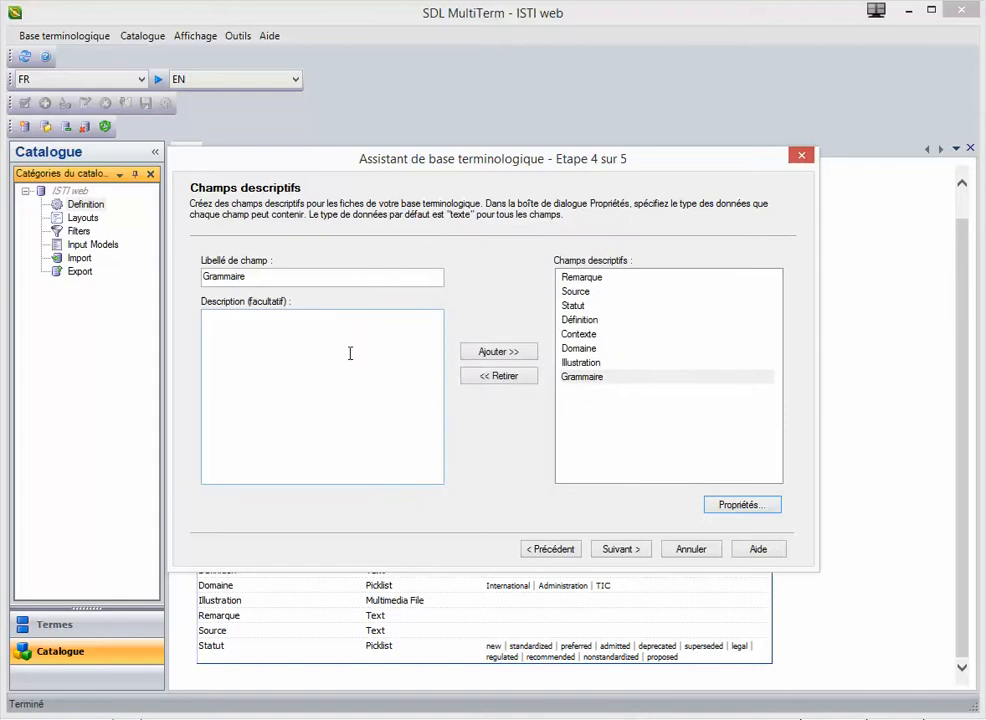
Add the value Finance to the Domaine field's picklist and continue to the entry structure
click(592, 349)
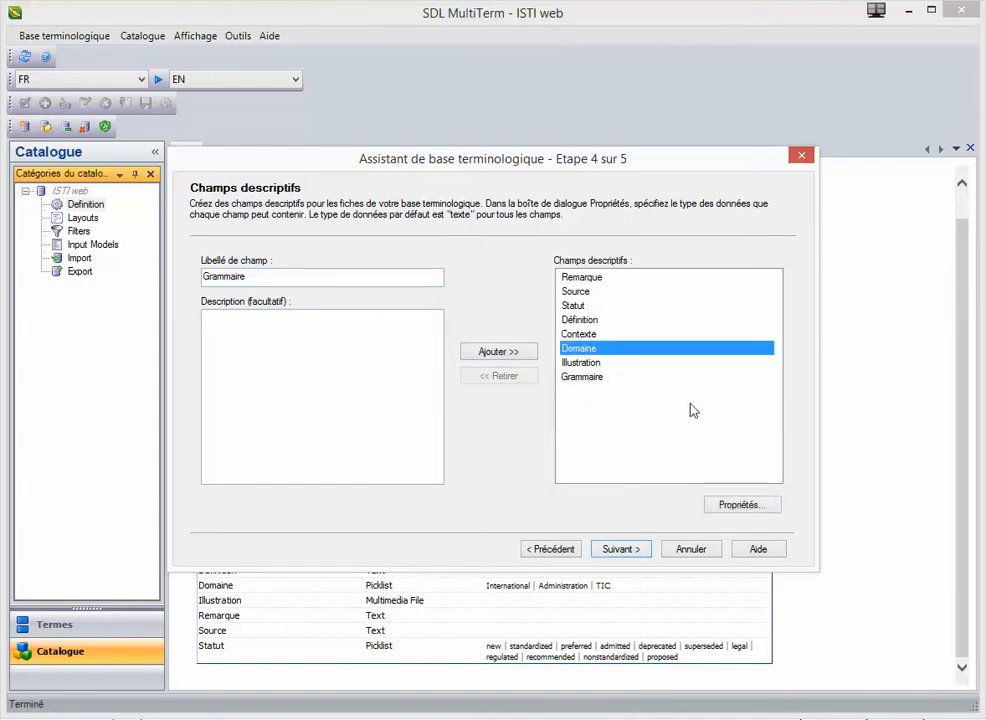
click(745, 505)
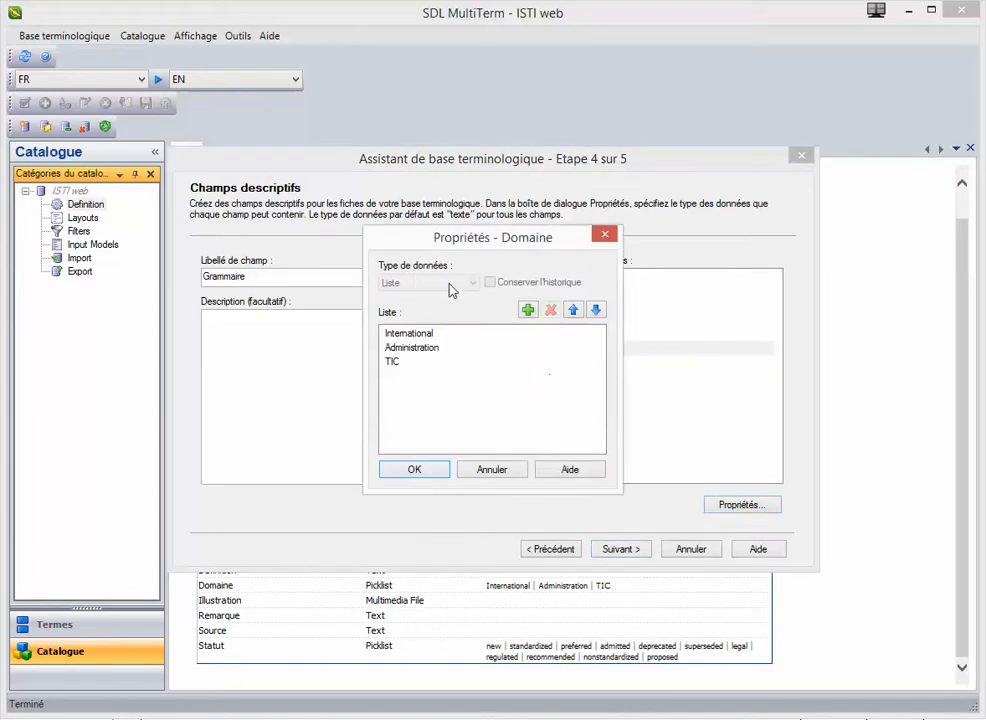
click(526, 311)
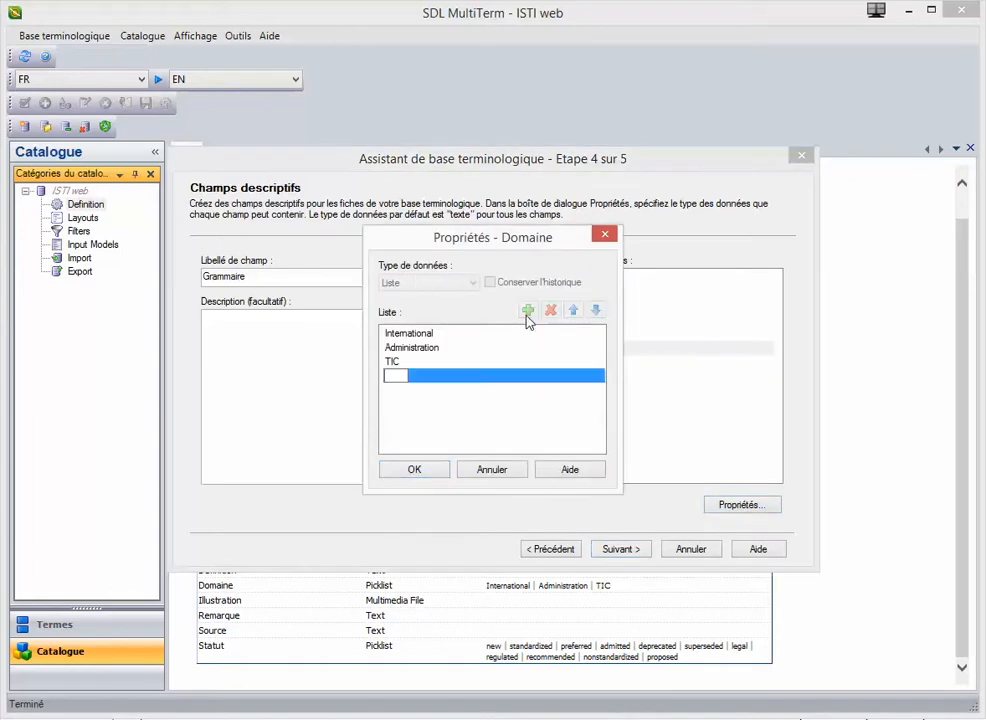
text(Finance)
key(Return)
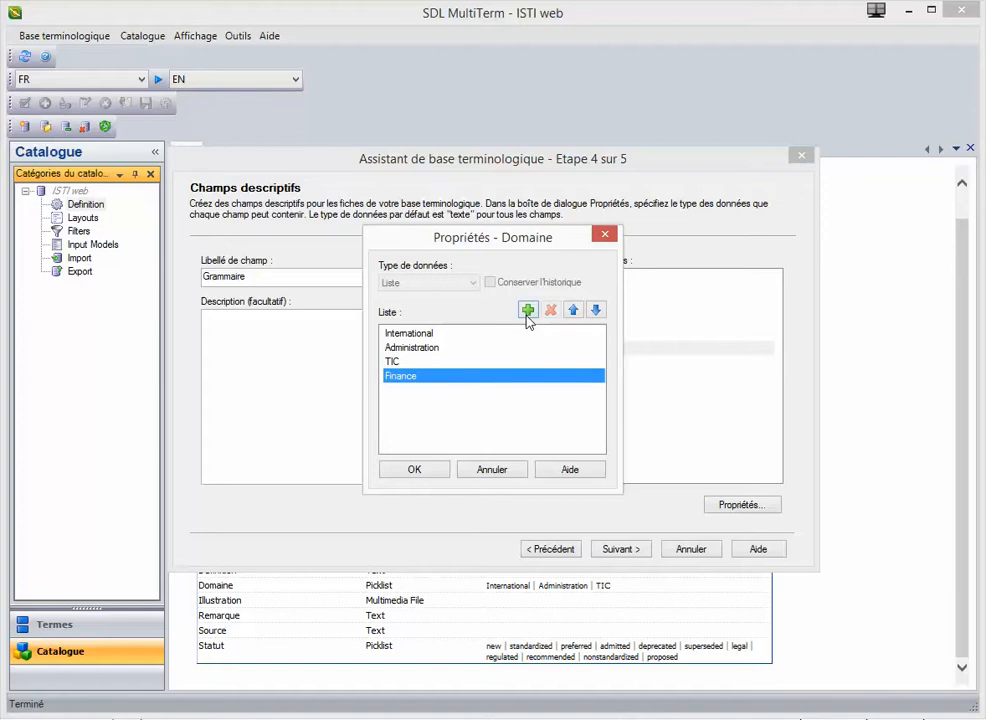
click(410, 469)
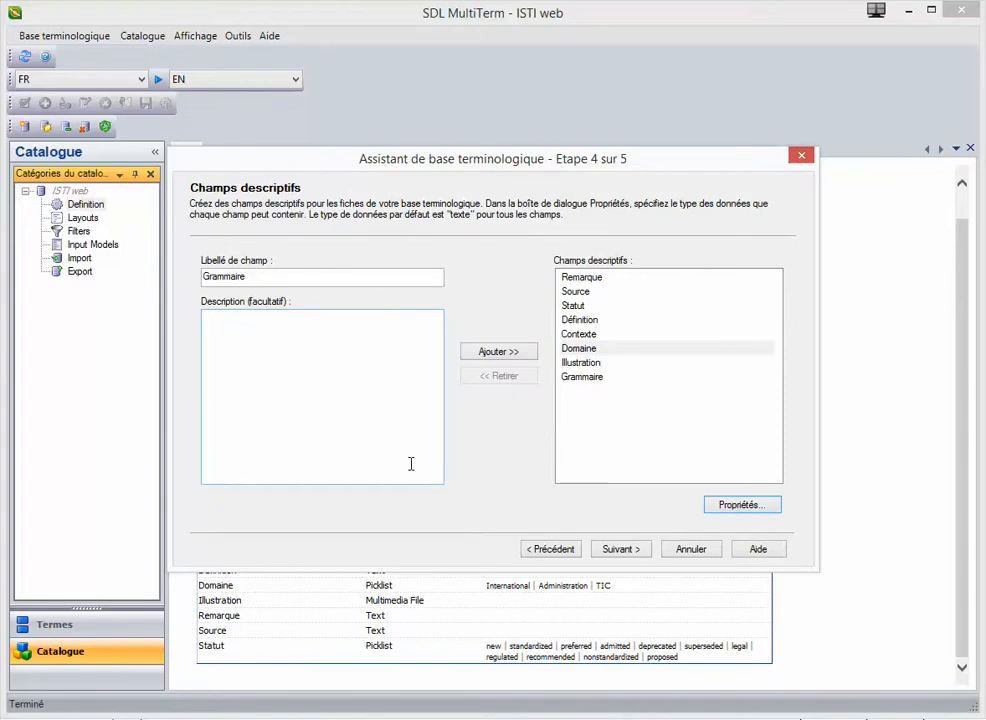
click(627, 552)
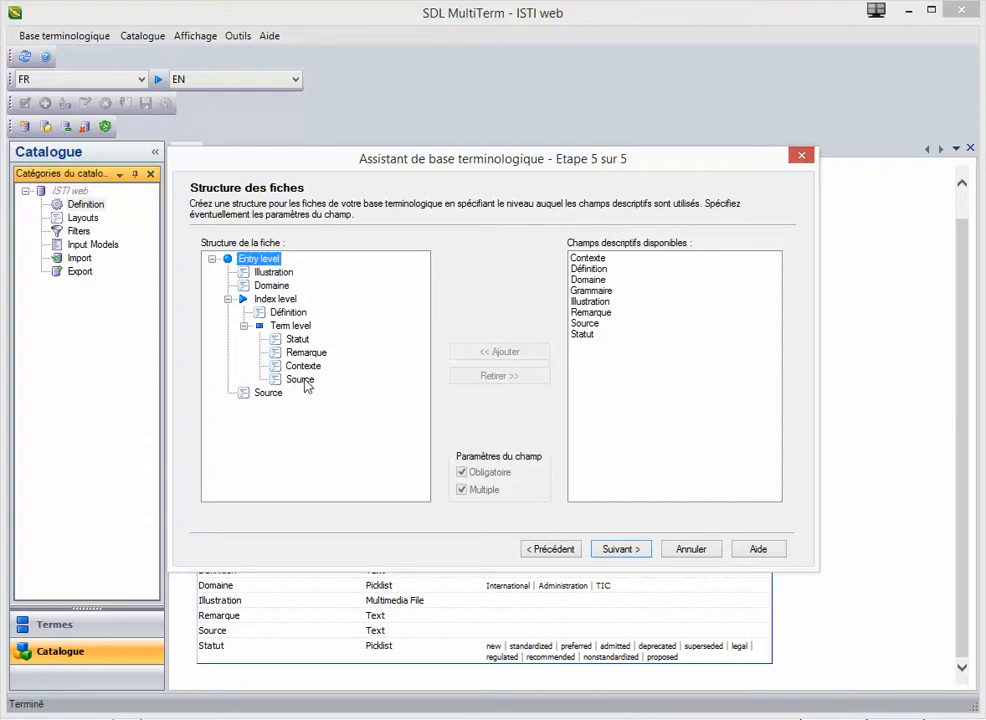
Add the Grammaire descriptive field at Term level in the entry structure
click(594, 291)
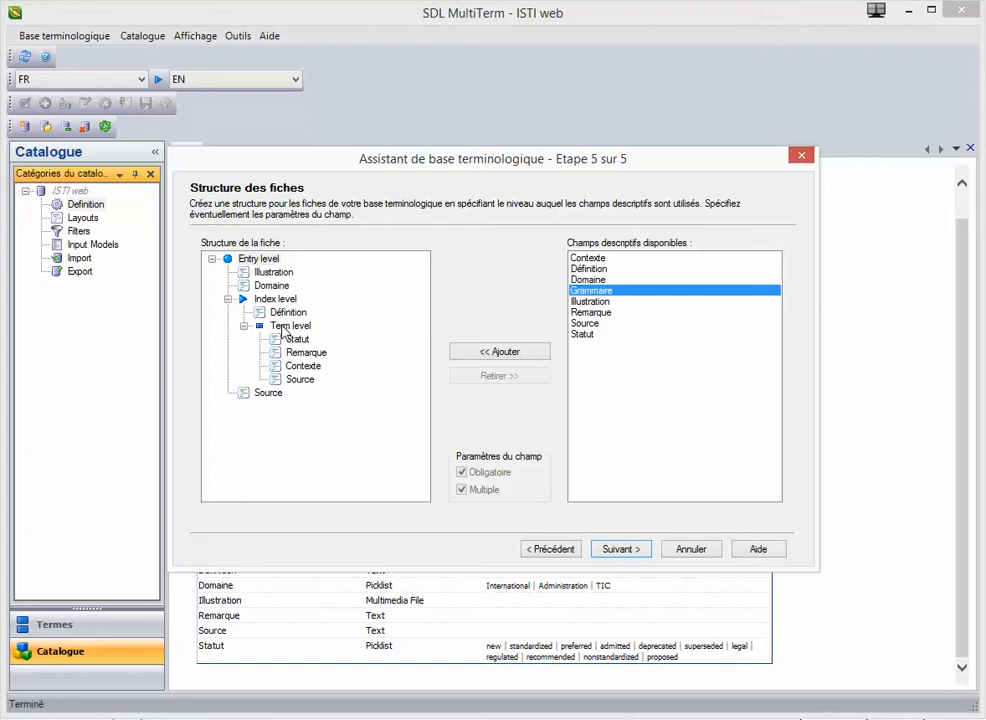
click(283, 327)
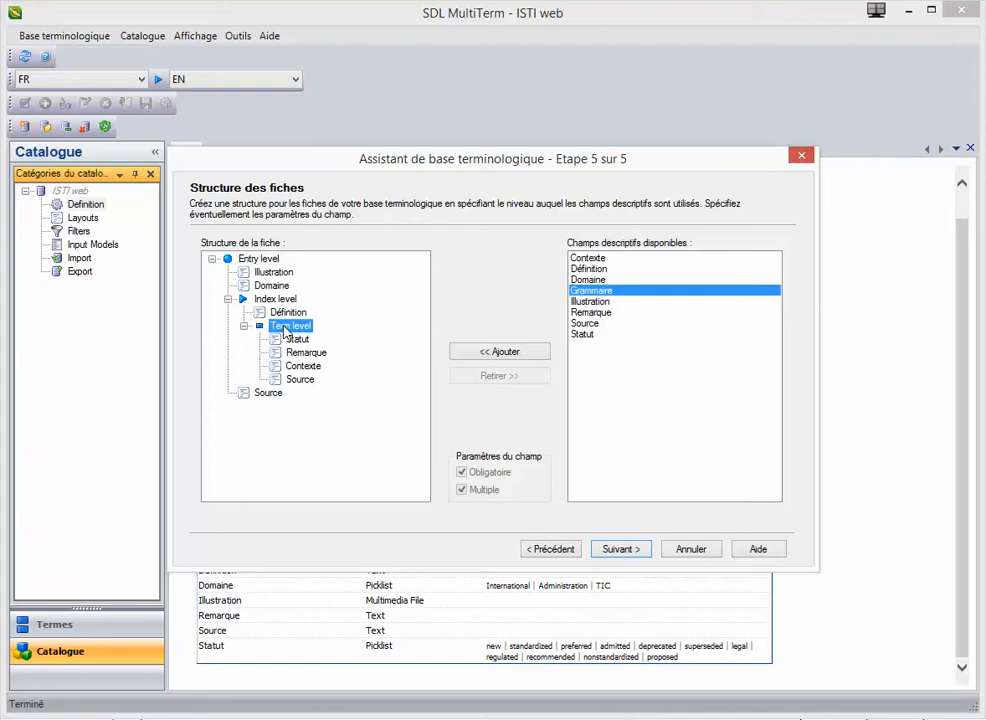
click(493, 360)
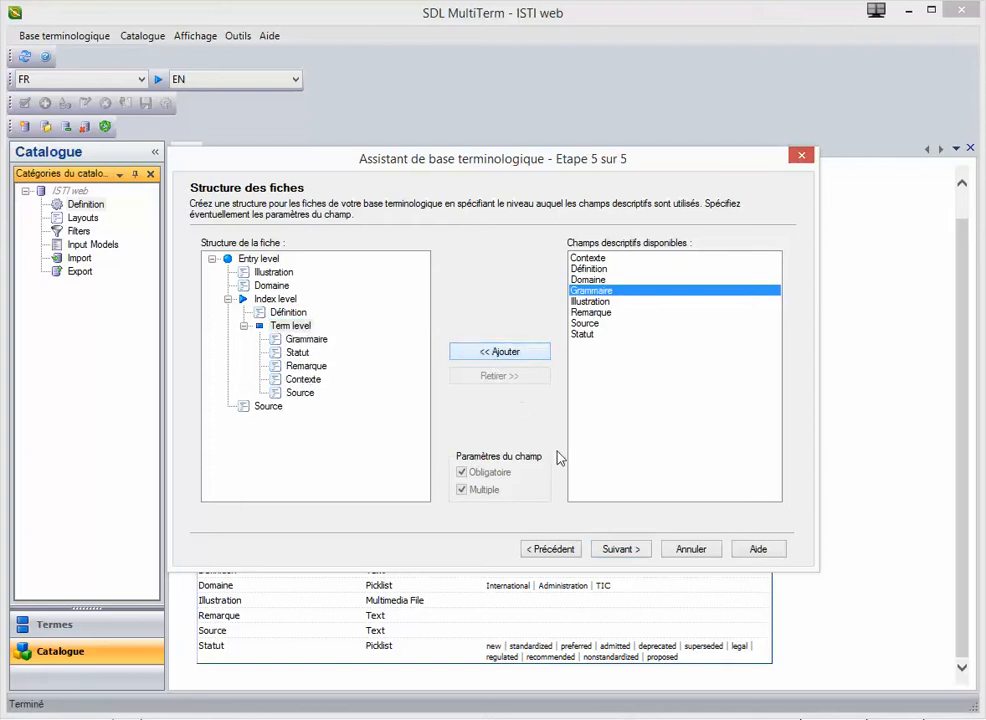
Complete the termbase wizard to apply the modified definition and review the updated indexes, entry structure and picklist values
click(630, 551)
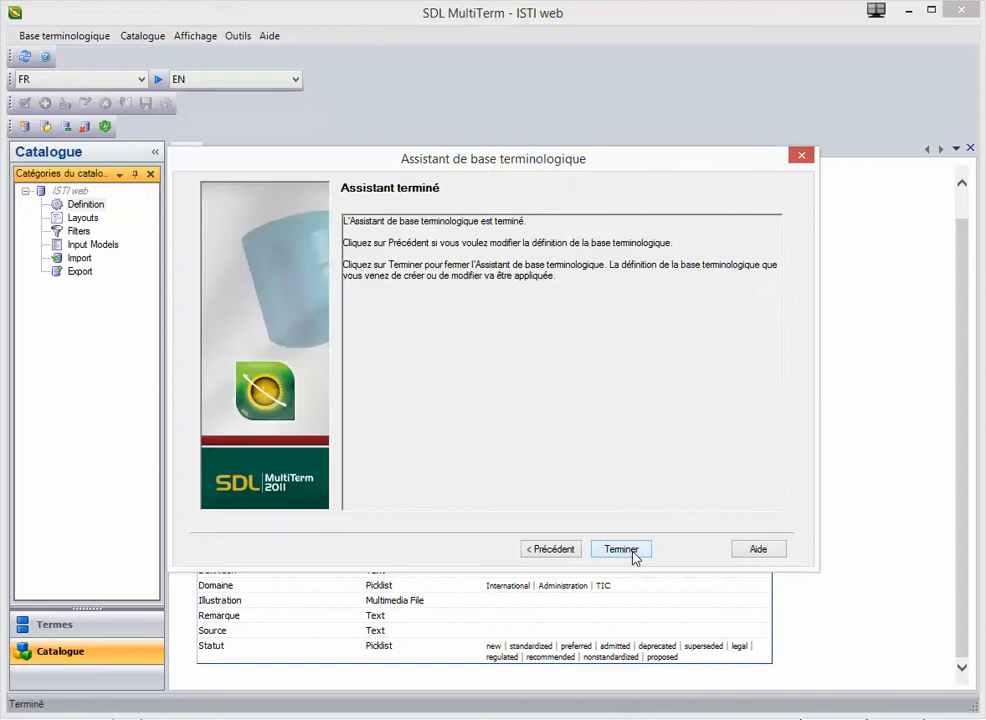
click(632, 552)
click(875, 615)
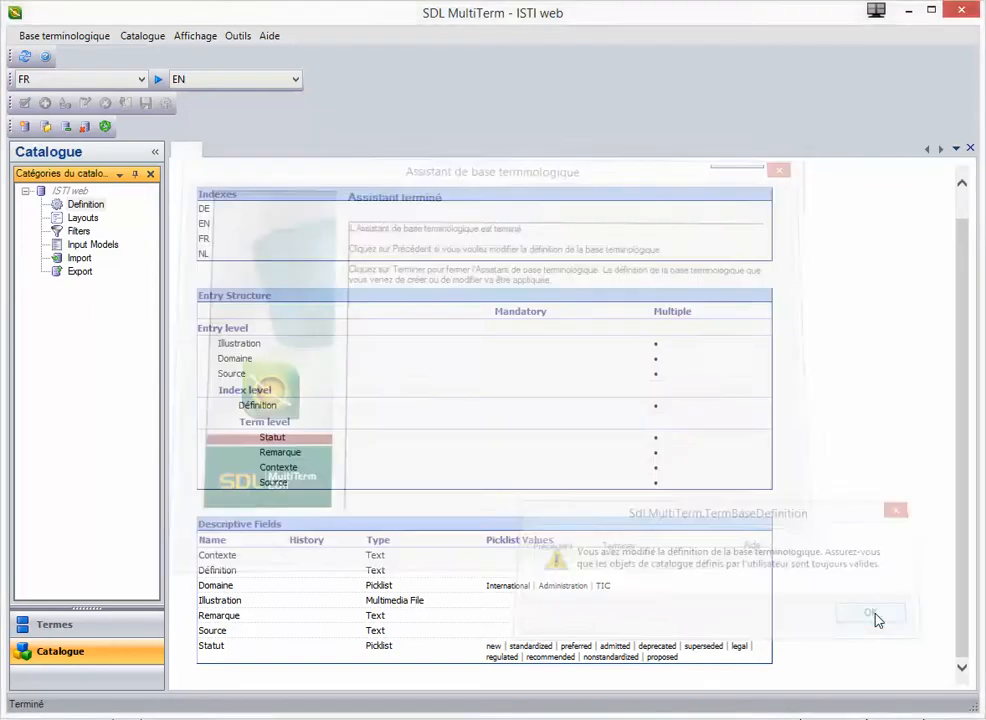
click(791, 626)
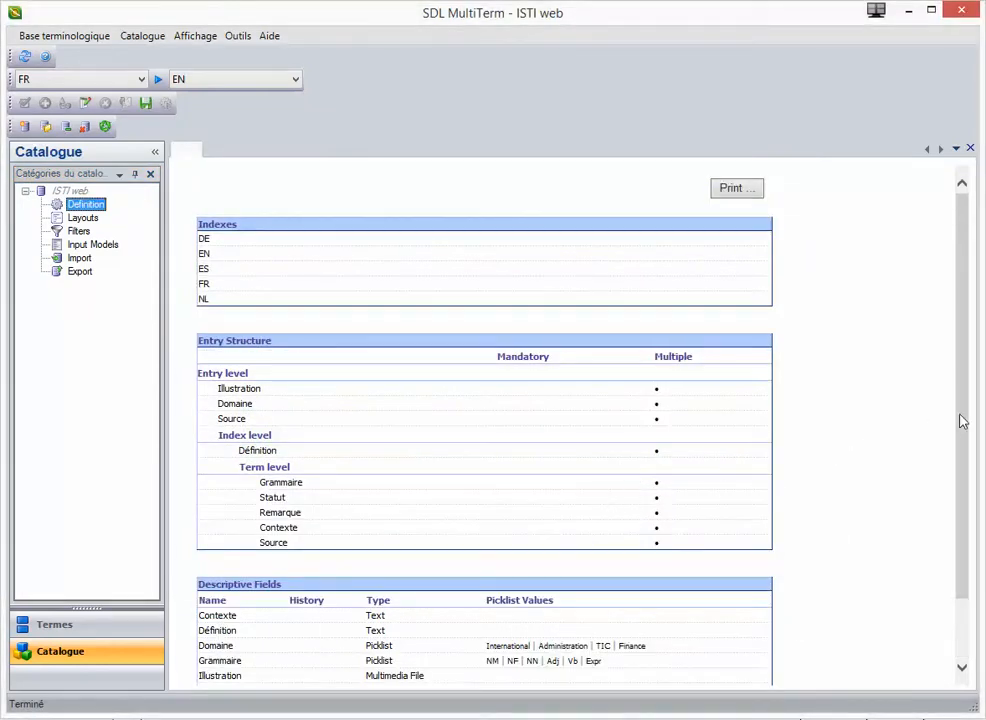
drag(959, 434, 951, 519)
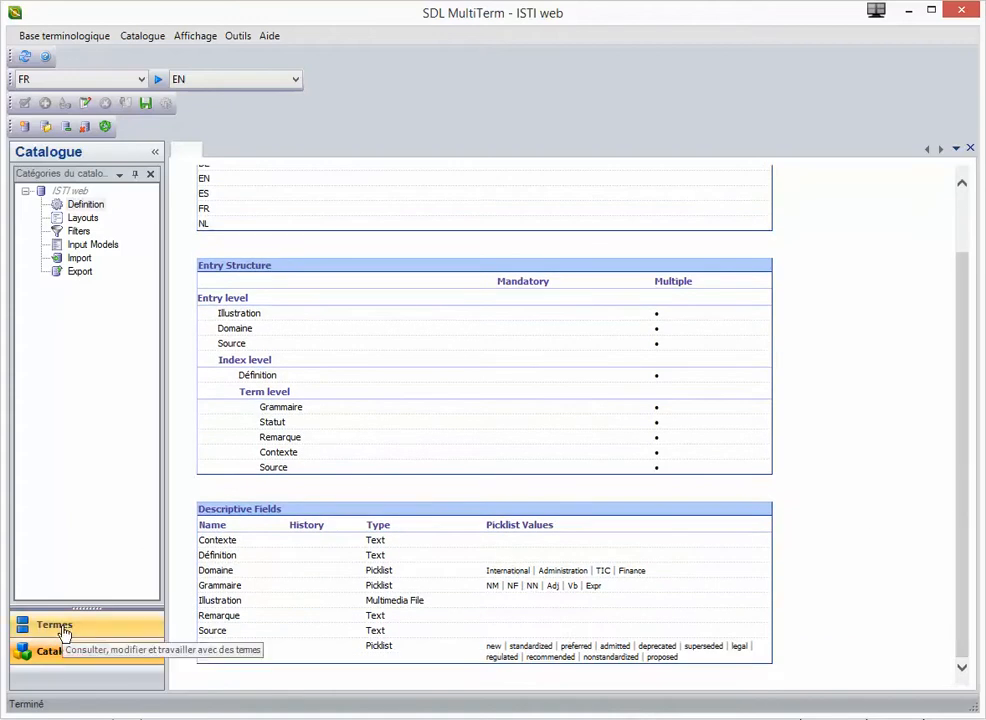
Edit the "financement participatif" term entry to add Finance to its Domaine field alongside TIC, and save the entry
click(33, 626)
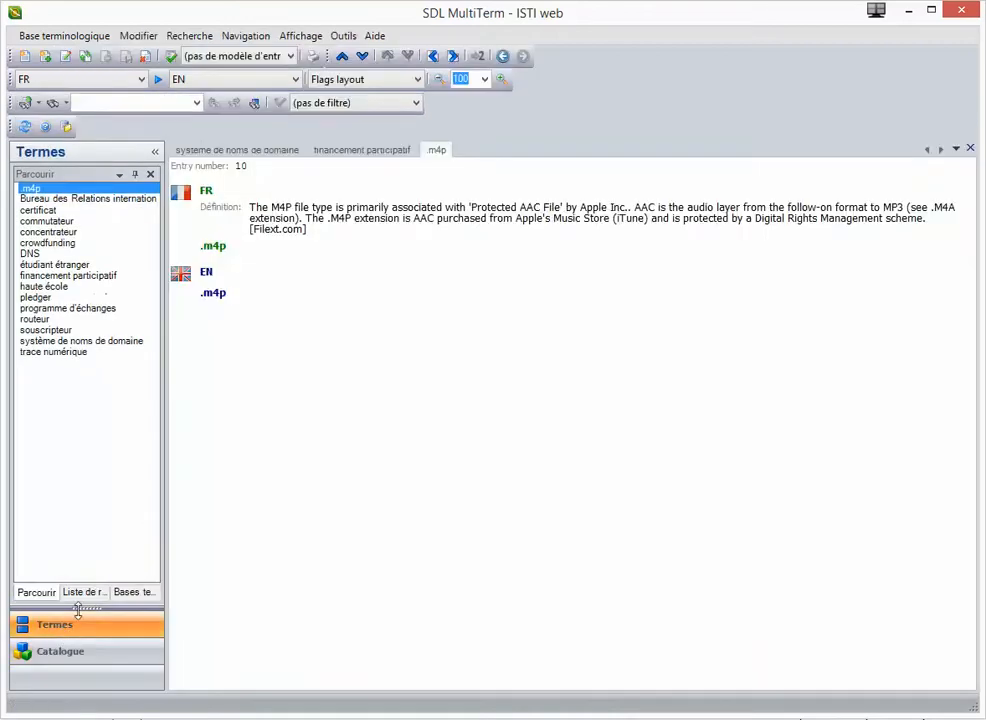
click(98, 276)
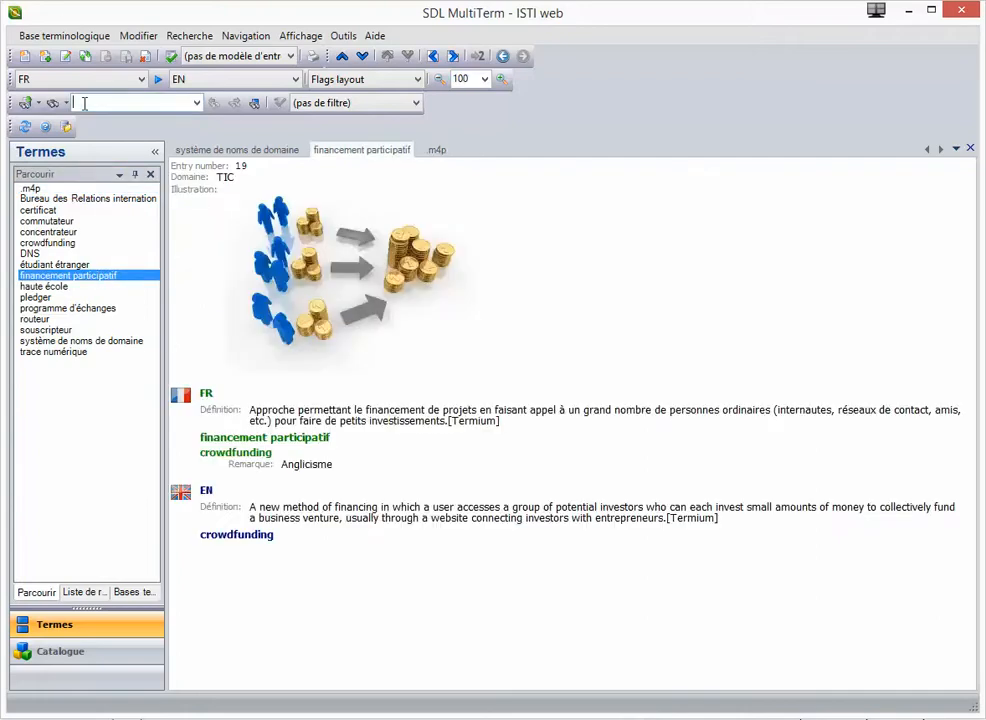
click(65, 56)
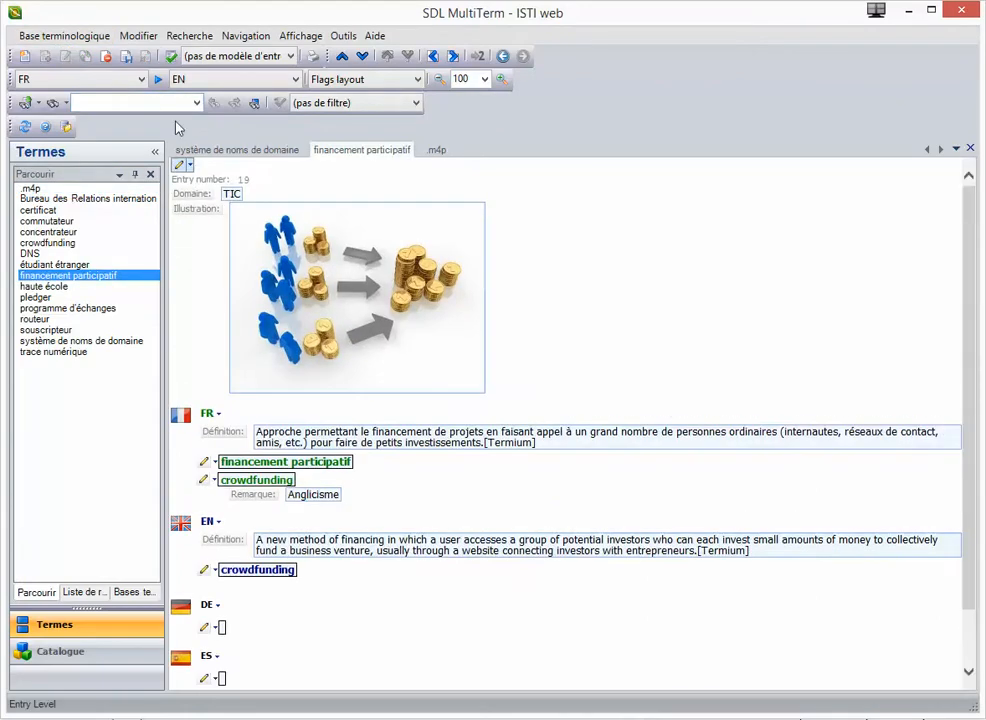
click(205, 199)
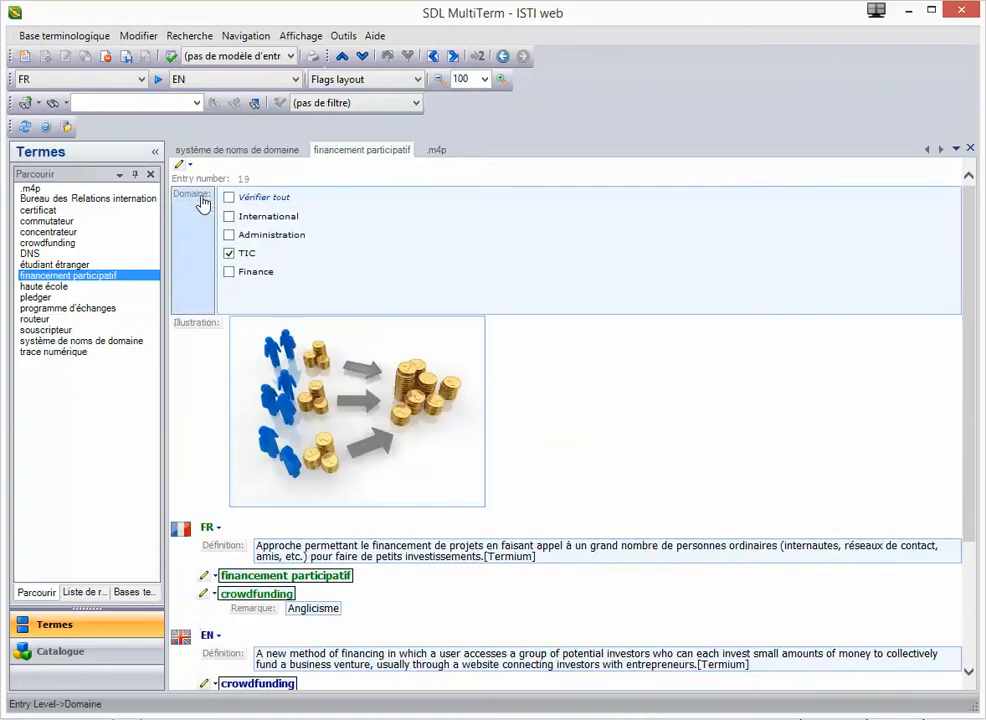
click(229, 272)
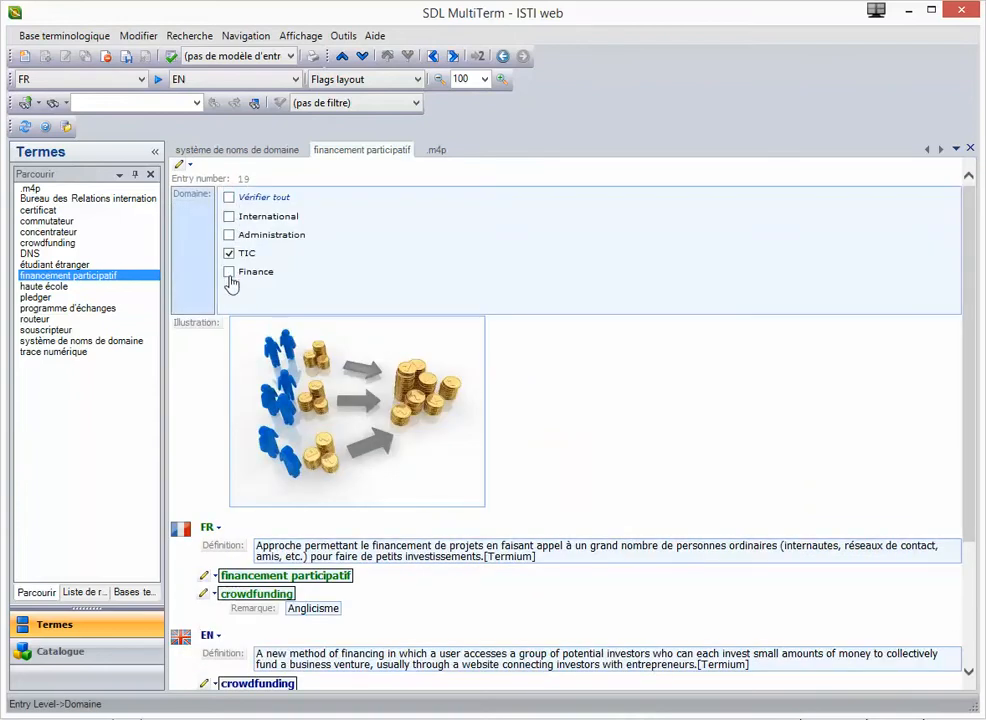
click(288, 297)
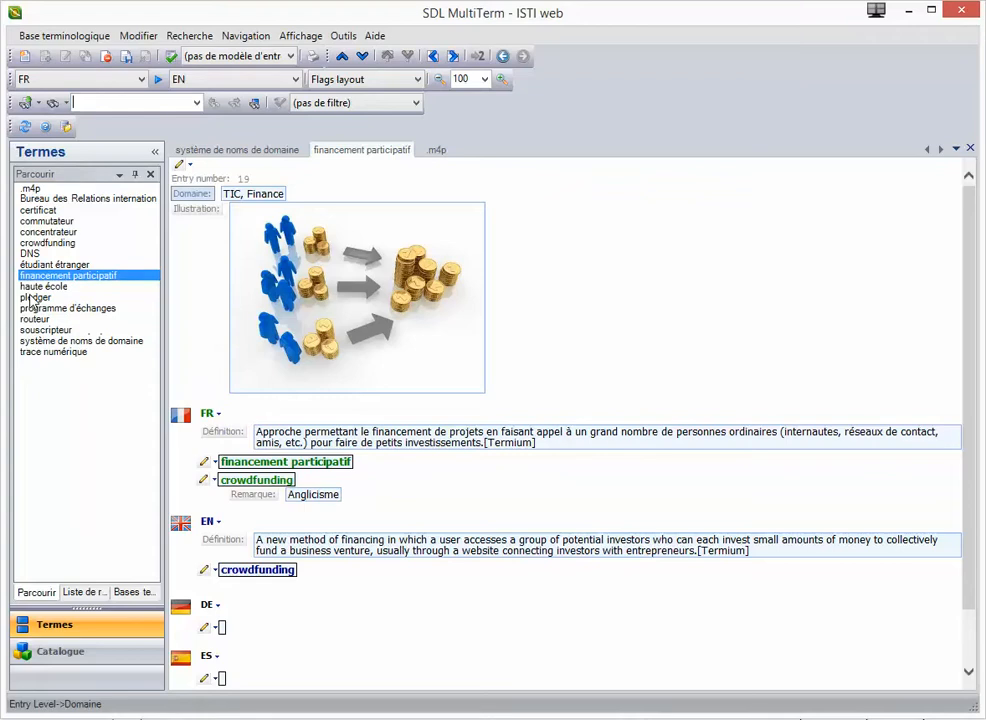
click(127, 57)
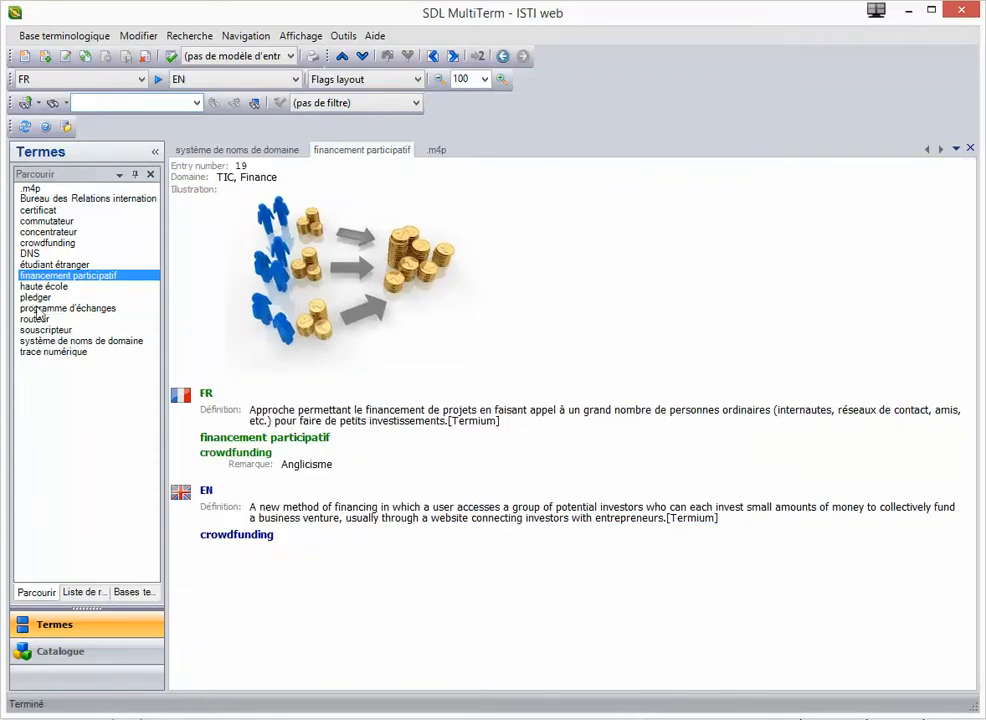
Edit the "pledger" entry to add an entry-level Domaine field set to Finance, and save the entry
click(112, 296)
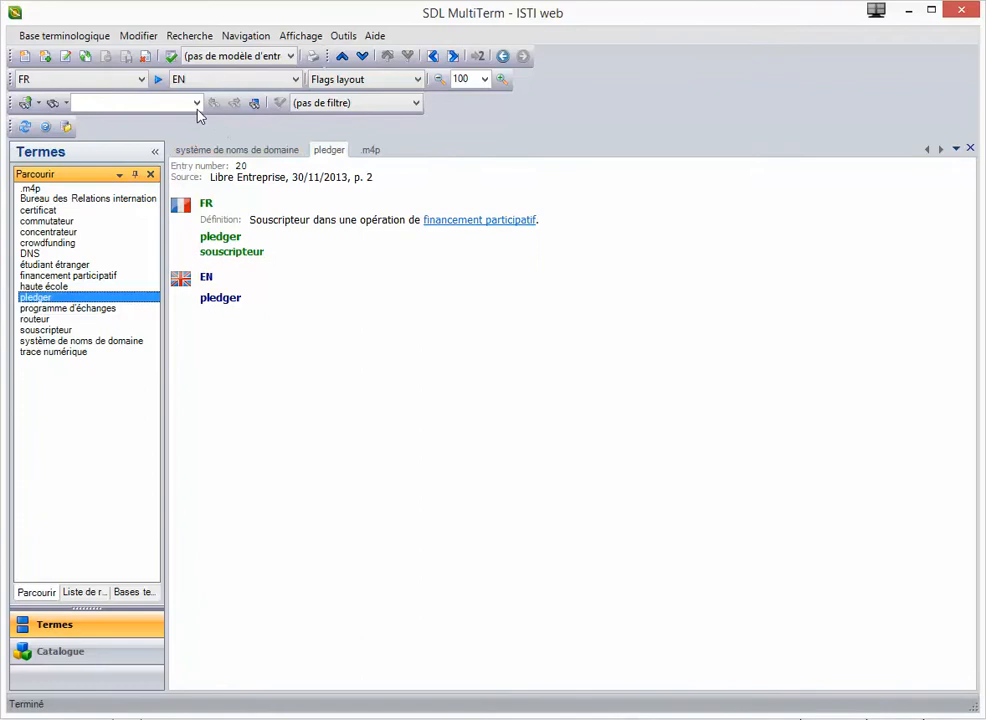
click(66, 57)
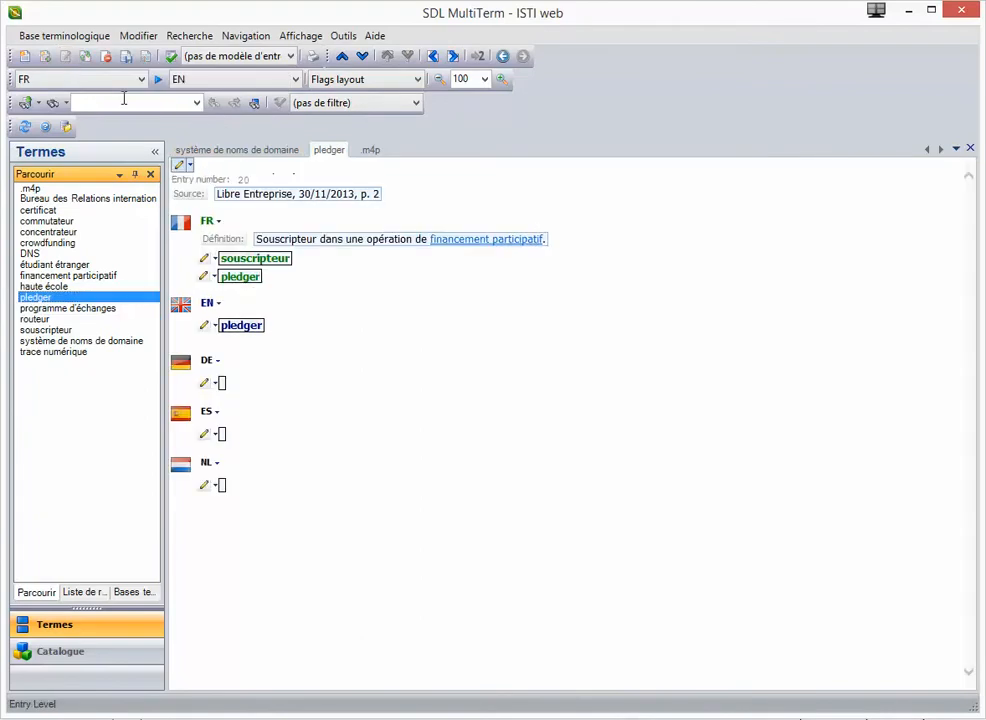
click(190, 166)
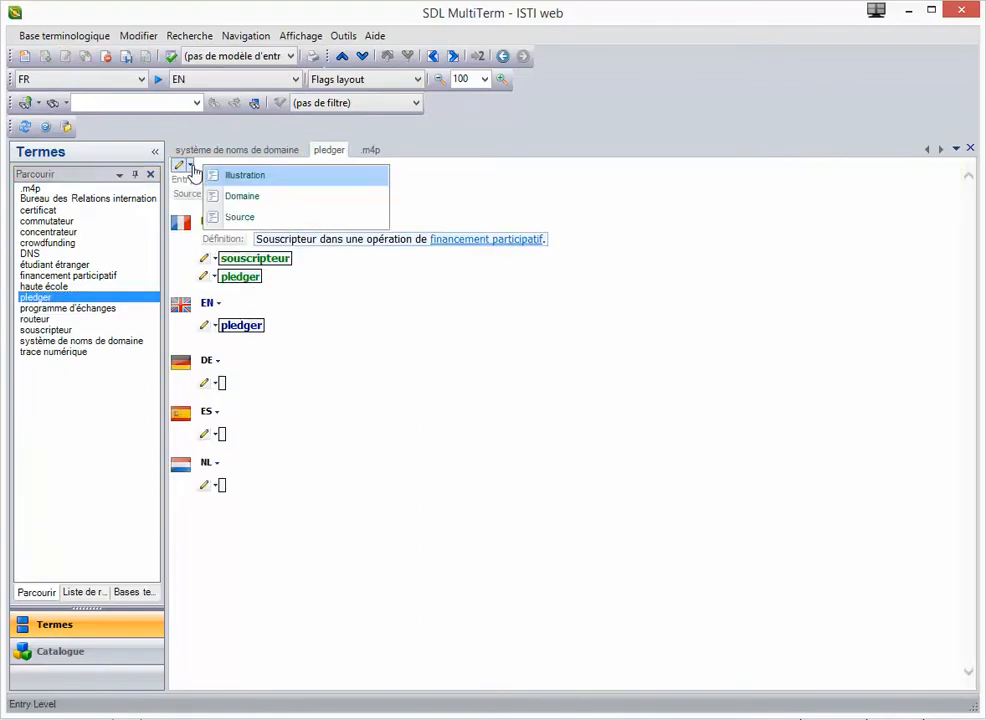
click(239, 197)
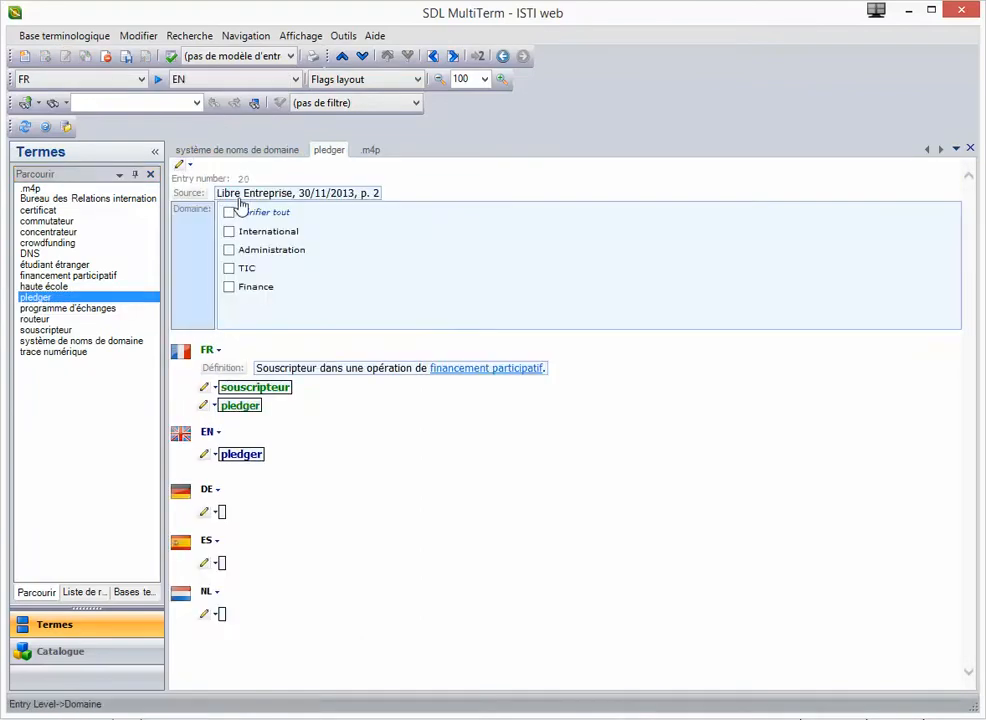
click(232, 289)
click(378, 316)
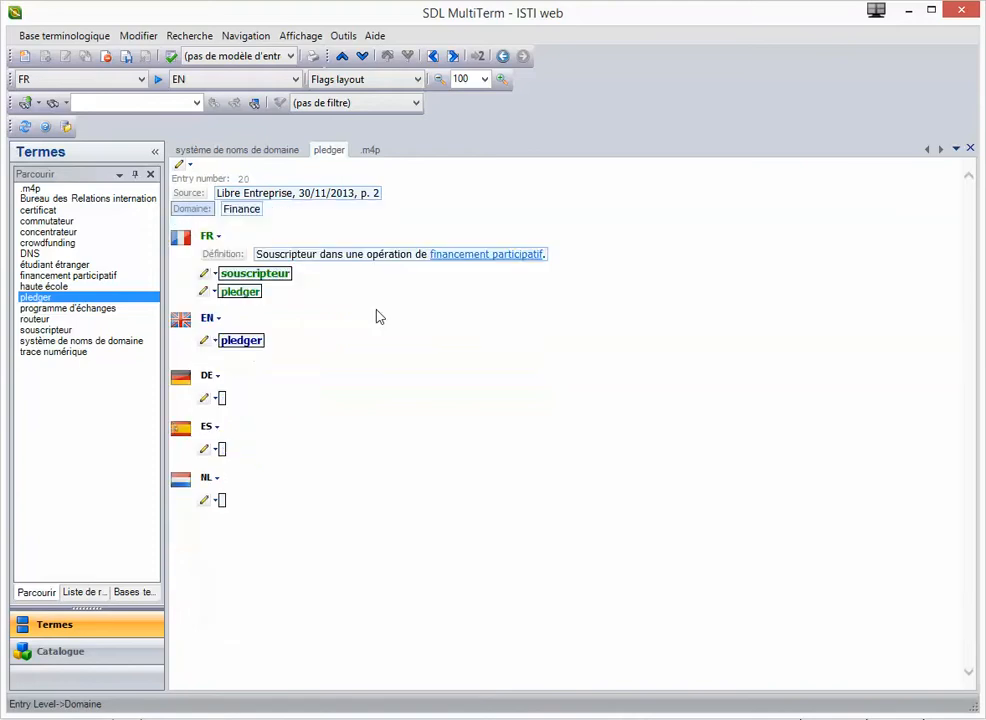
click(127, 58)
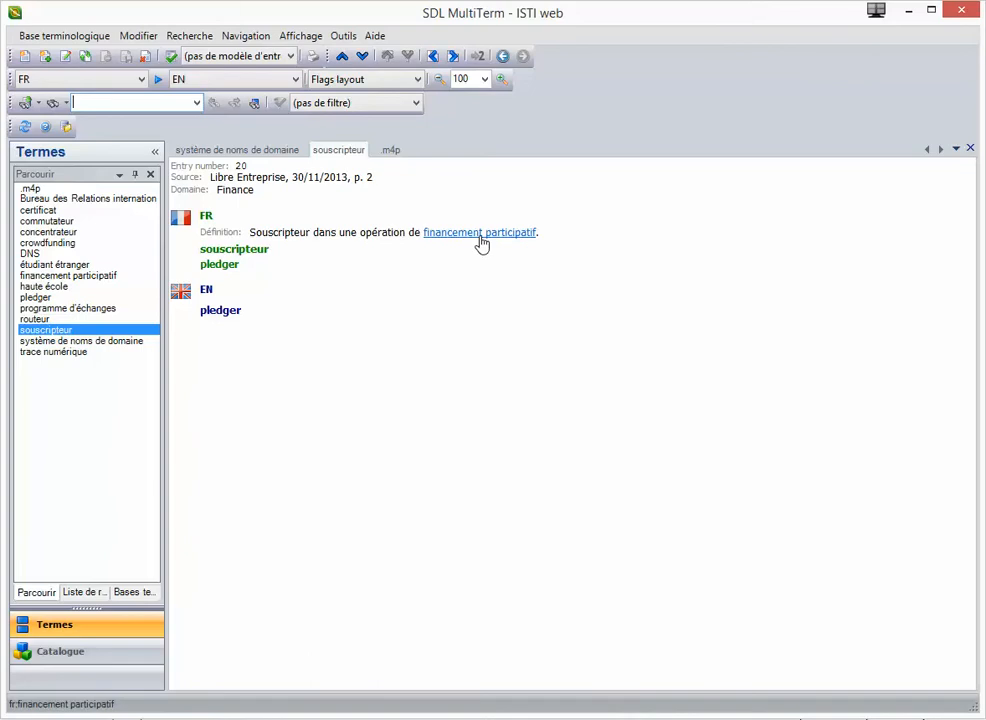
Follow the "financement participatif" cross-reference in the definition and close all open entries except "souscripteur"
click(481, 233)
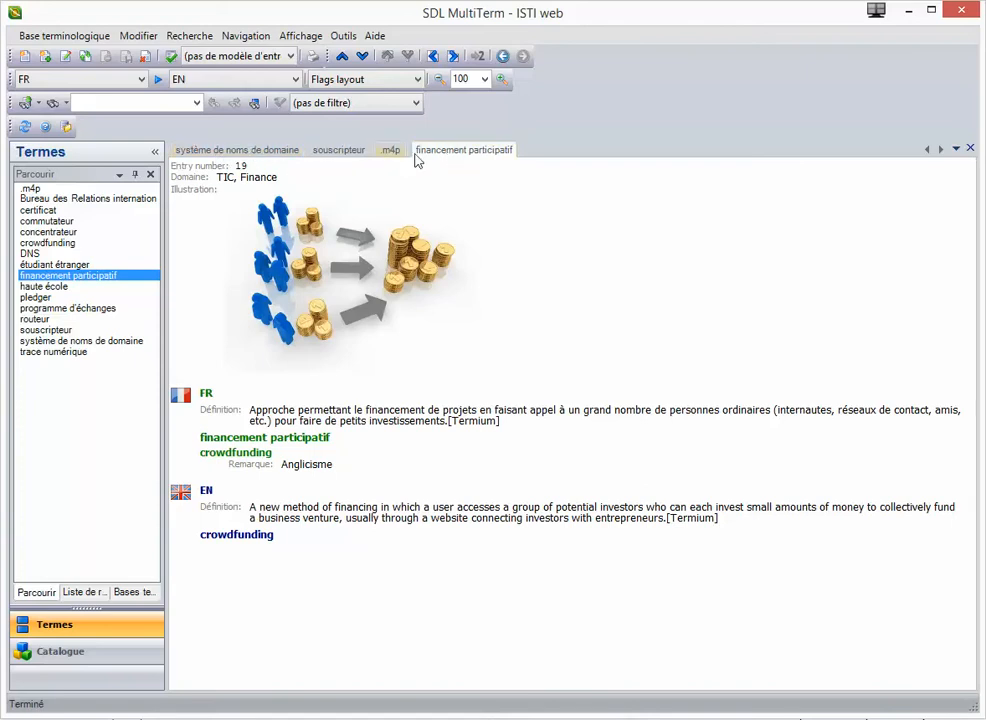
click(970, 149)
click(970, 149)
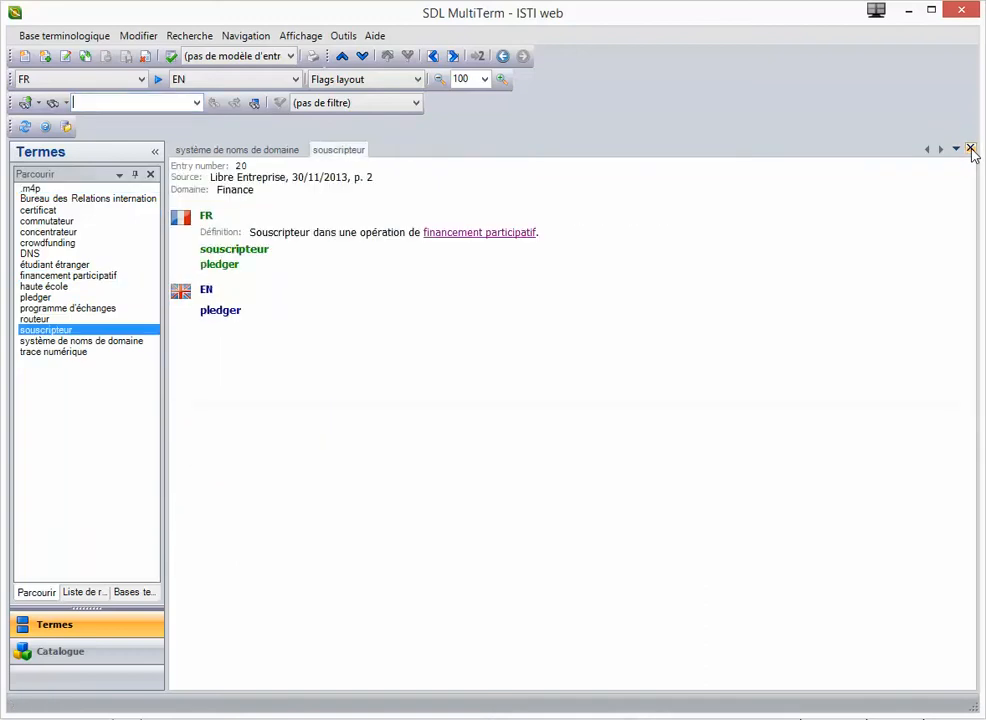
click(272, 152)
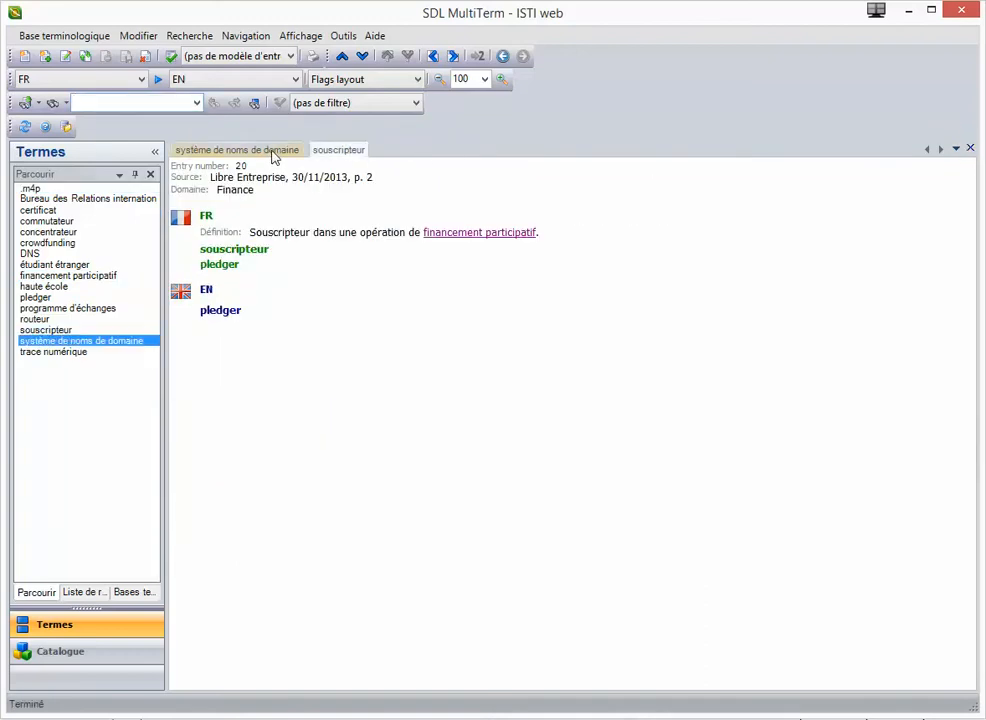
click(970, 149)
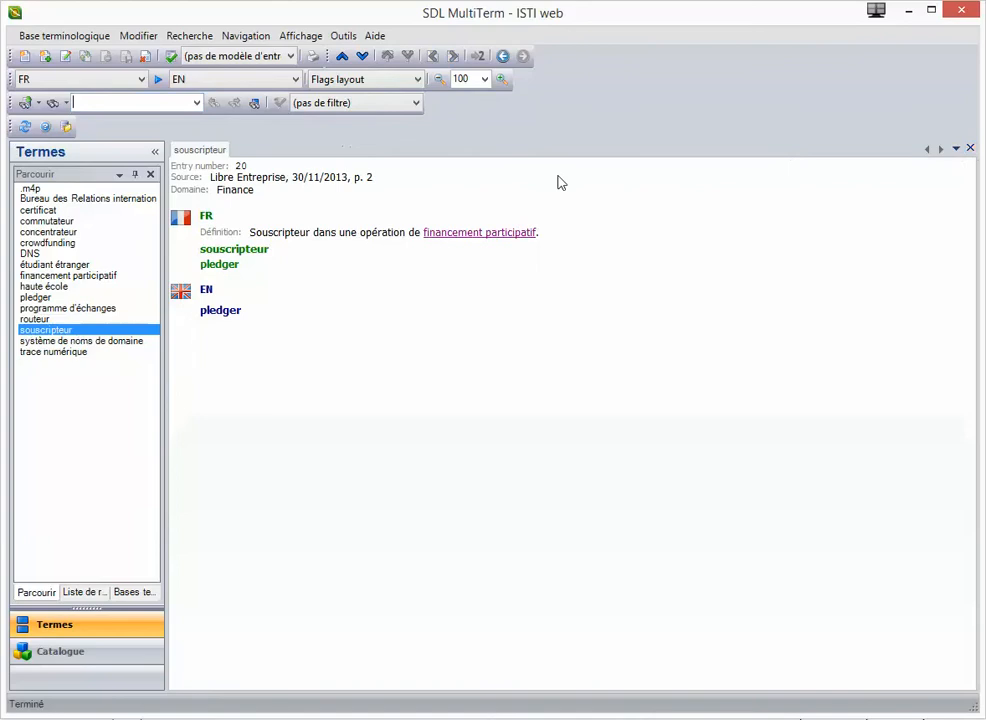